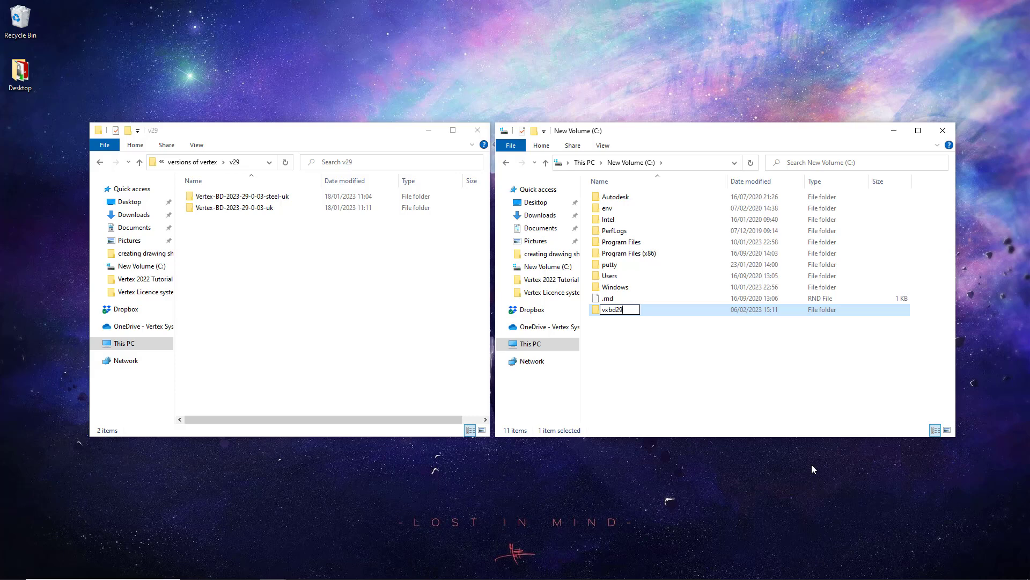
# Step: Rename the new C: folder to vxbdsteel and open the Vertex-BD-2023-29-0-03-steel-uk folder
pyautogui.press('BackSpace')
pyautogui.press('BackSpace')
pyautogui.write('steel')
pyautogui.press('Return')
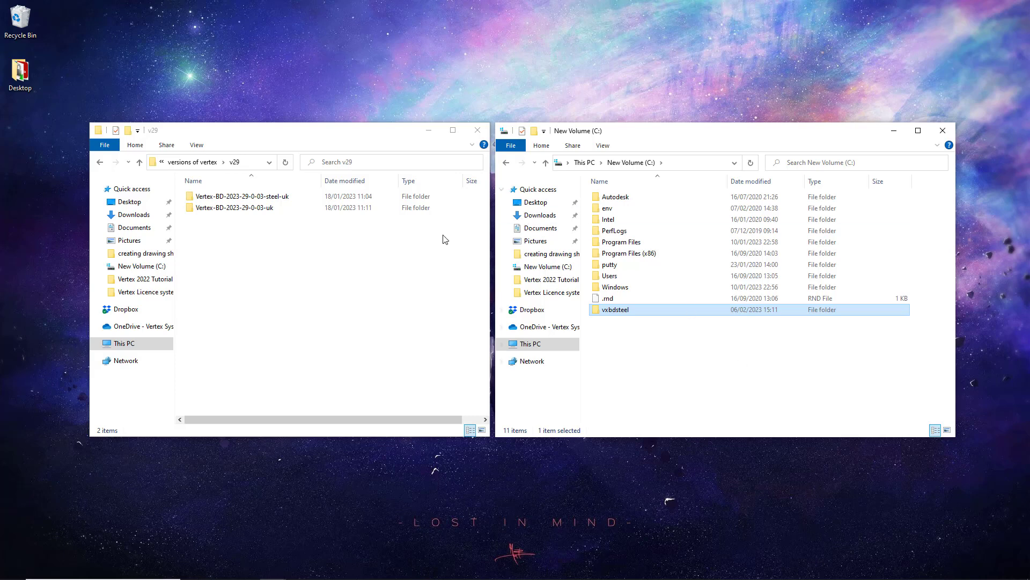
pyautogui.doubleClick(295, 198)
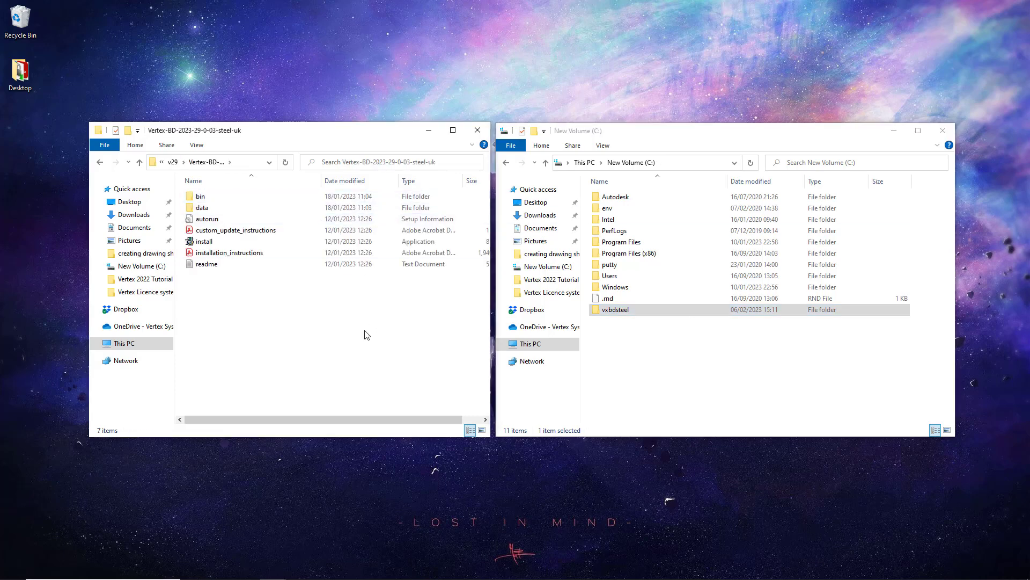
# Step: Run the steel-uk install application, keeping English and choosing a One User installation
pyautogui.doubleClick(210, 242)
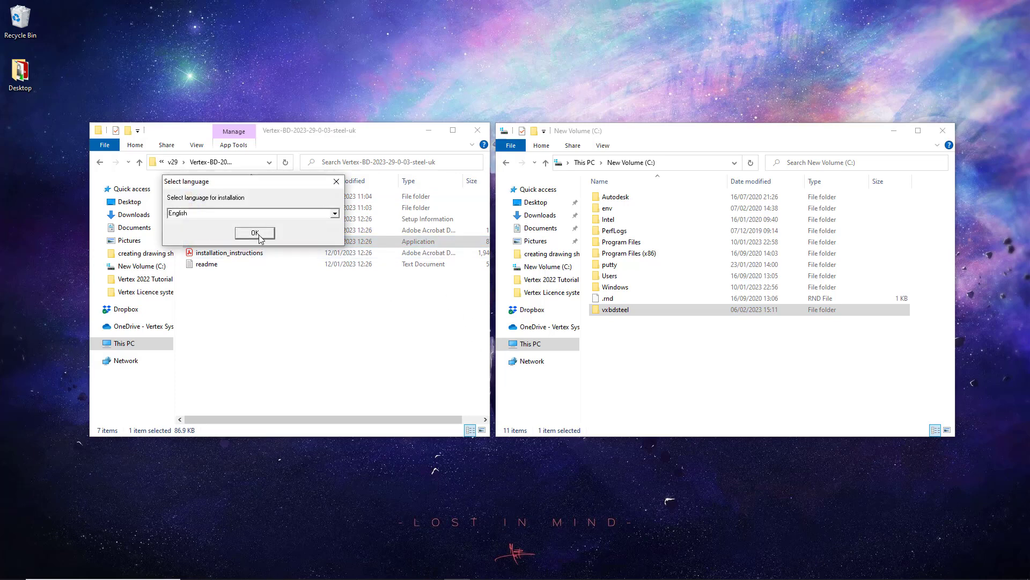
pyautogui.click(255, 233)
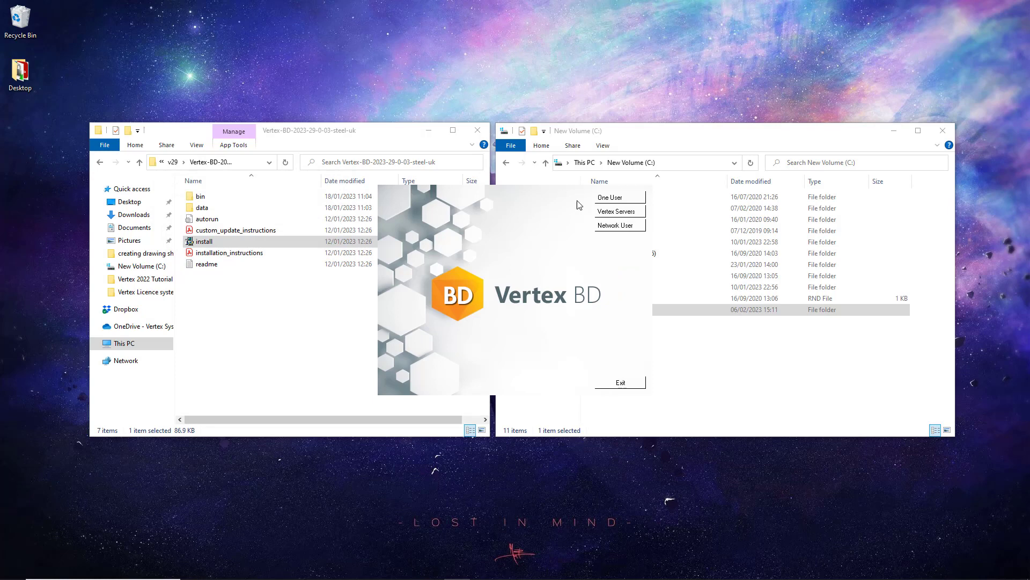
pyautogui.click(612, 201)
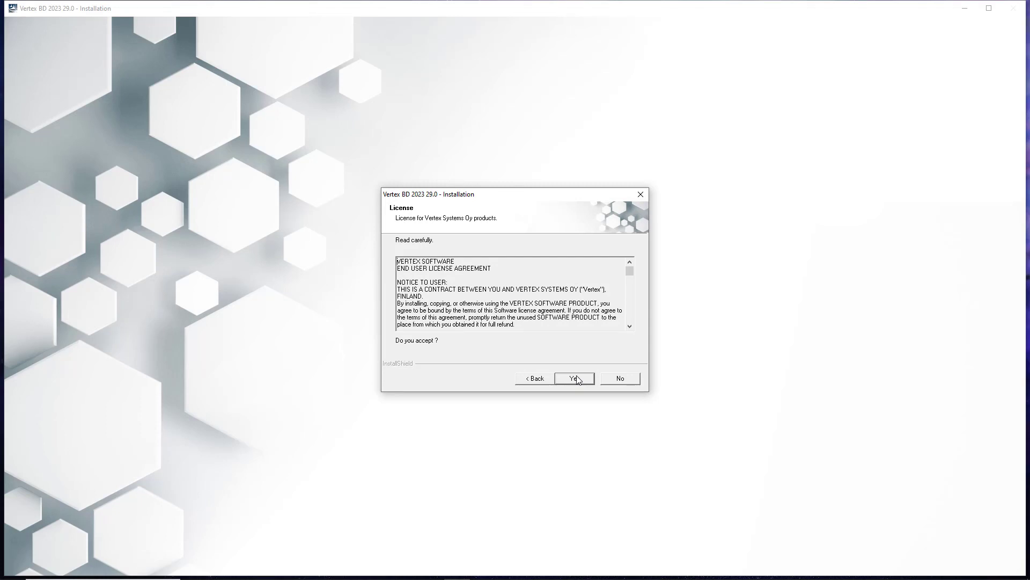
# Step: Accept the License page and the Welcome data collection page
pyautogui.click(575, 378)
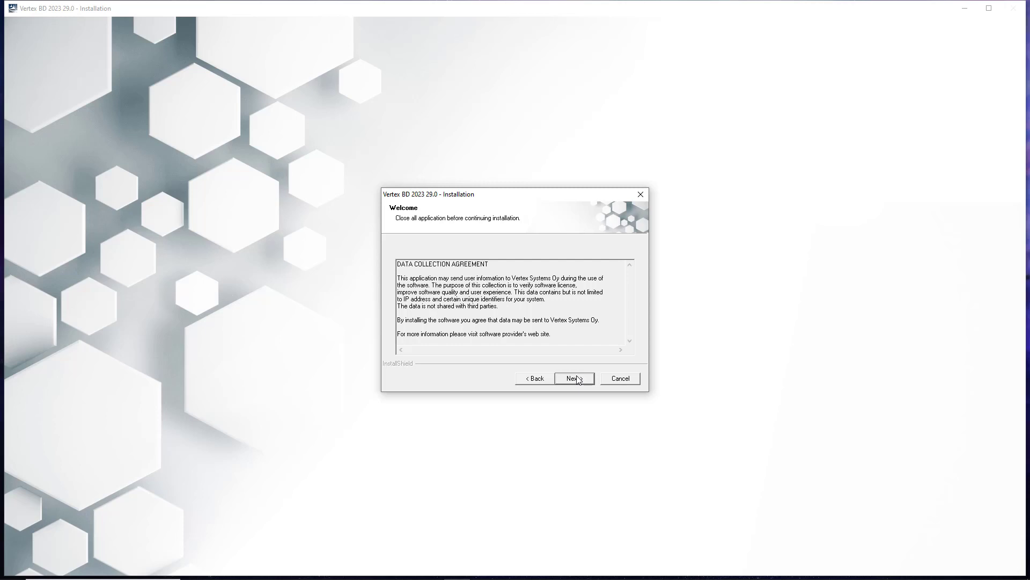
pyautogui.click(574, 378)
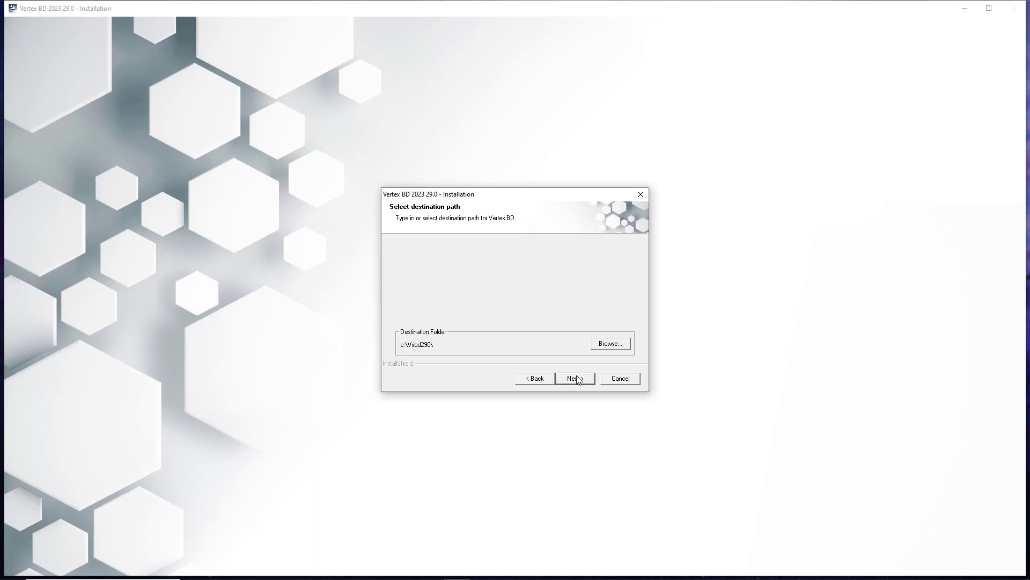
# Step: Browse to C:\vxbdsteel as the destination folder and accept the destination-changed warning
pyautogui.click(593, 343)
pyautogui.moveTo(591, 310); pyautogui.dragTo(590, 317)
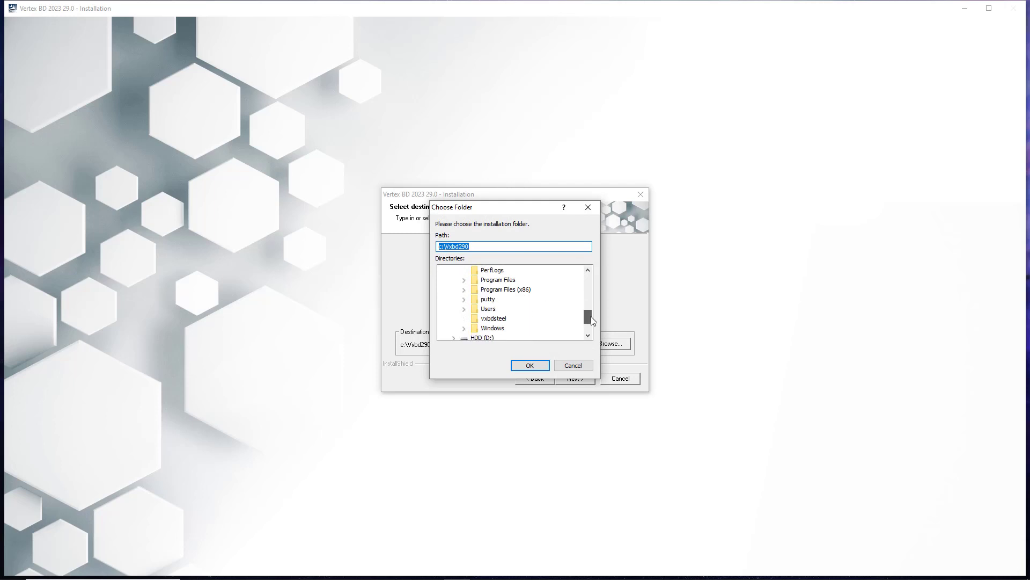
pyautogui.click(484, 320)
pyautogui.click(529, 367)
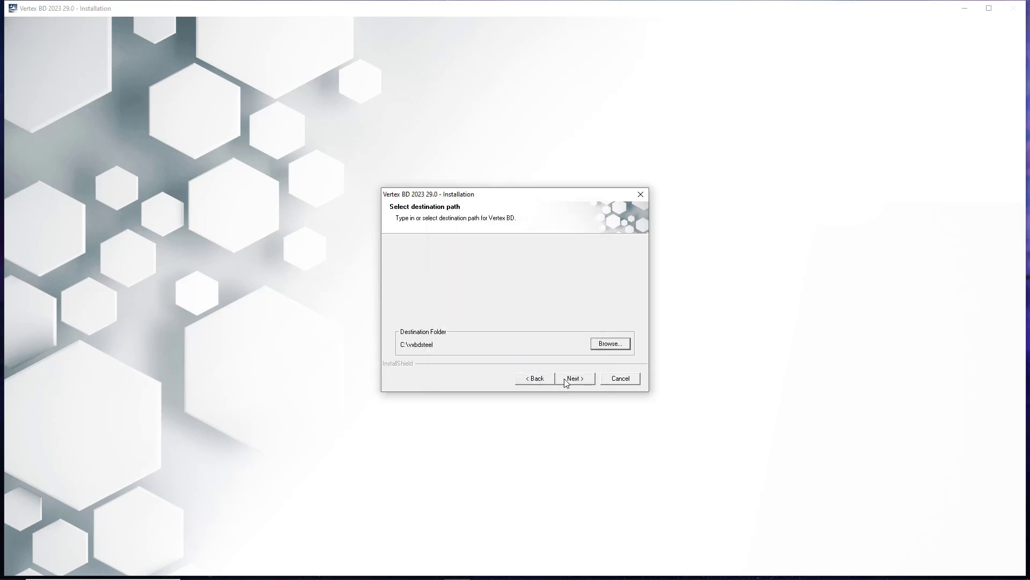
pyautogui.click(575, 378)
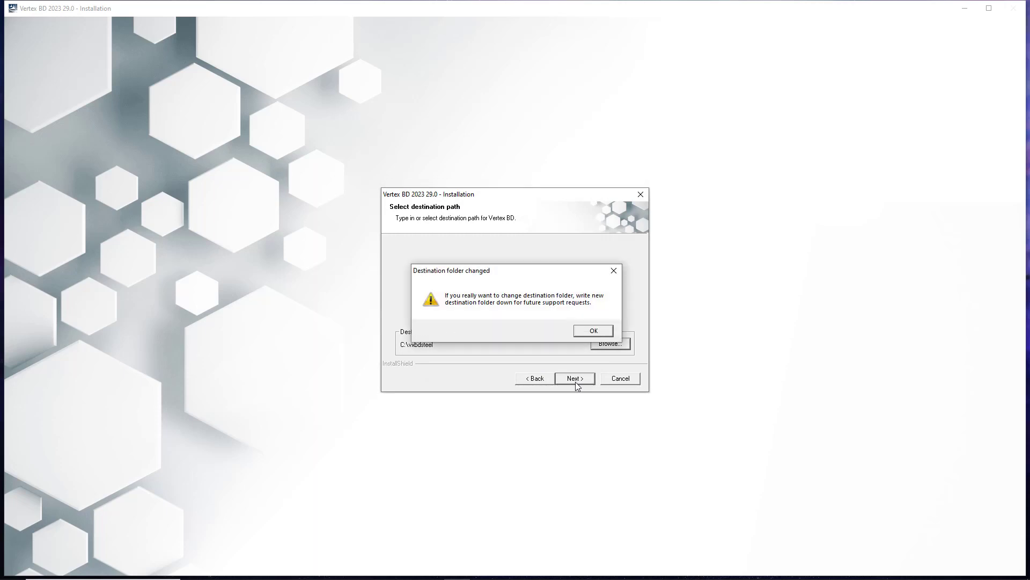
pyautogui.click(584, 331)
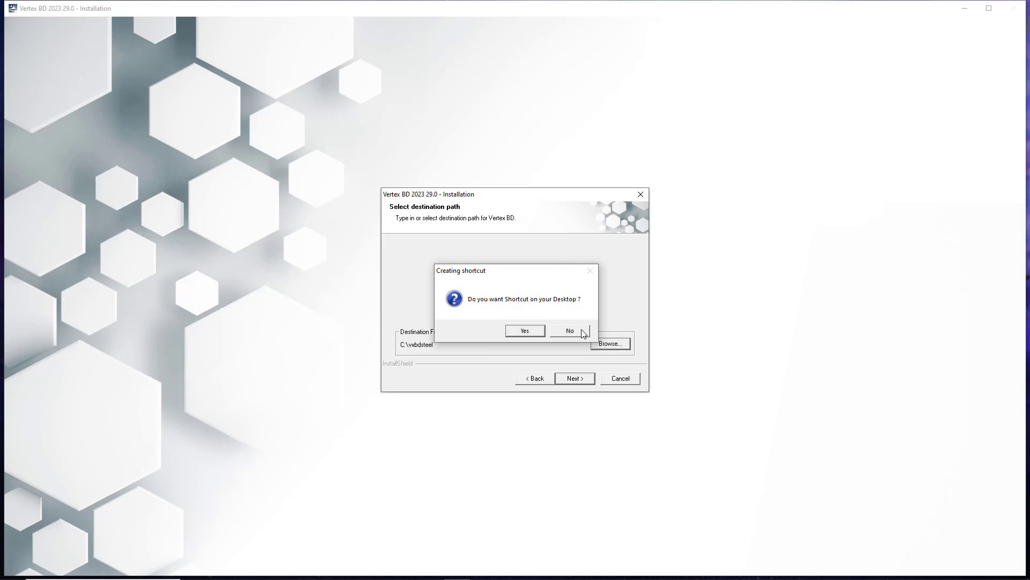
# Step: Answer Yes to the desktop shortcut, No to the license server and No to the HASP driver
pyautogui.click(515, 331)
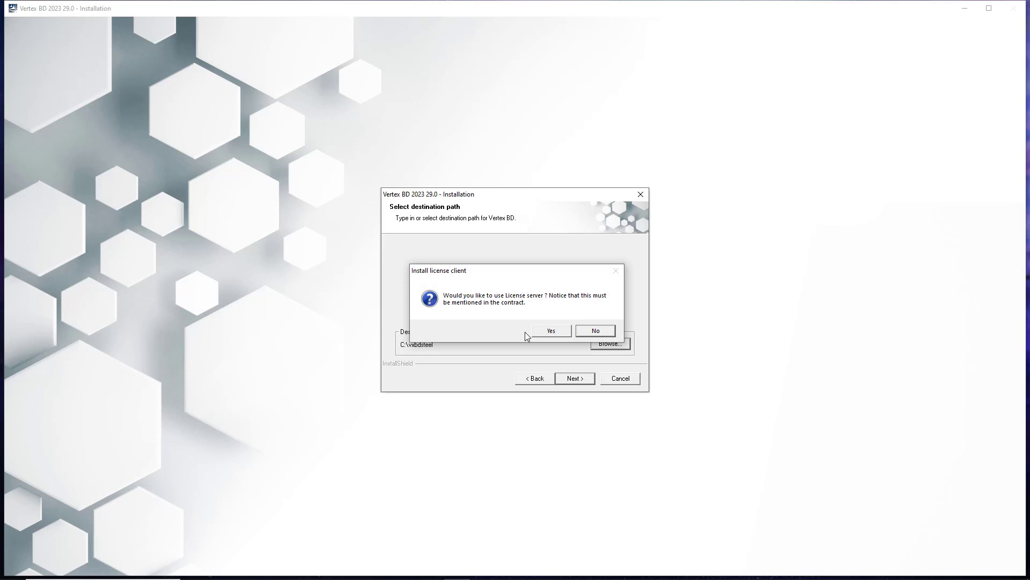
pyautogui.click(584, 332)
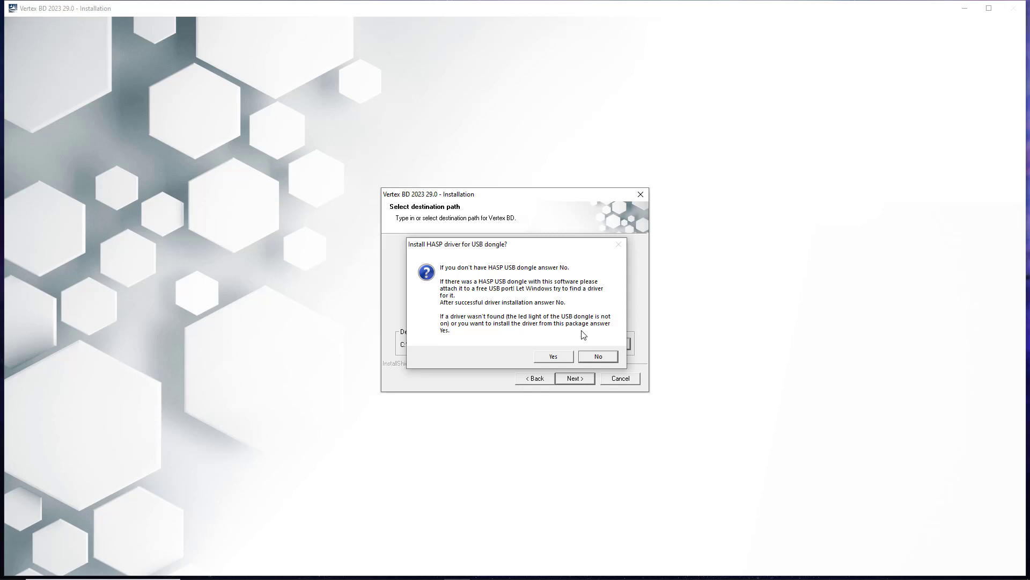
pyautogui.click(595, 356)
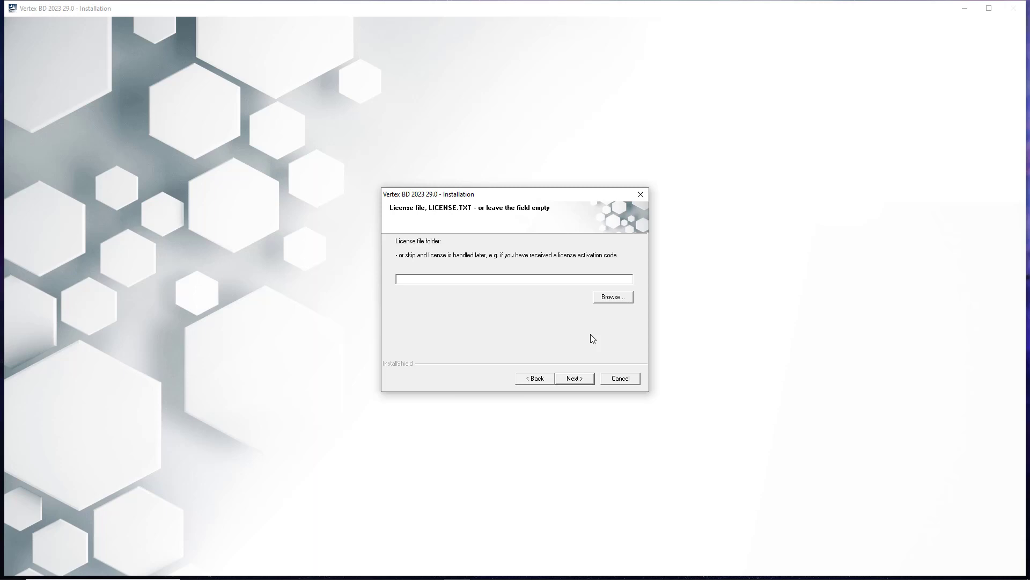
# Step: Install without a license file, accepting every file extension association prompt (.vxp, .vxm, .vxz)
pyautogui.click(585, 382)
pyautogui.click(584, 382)
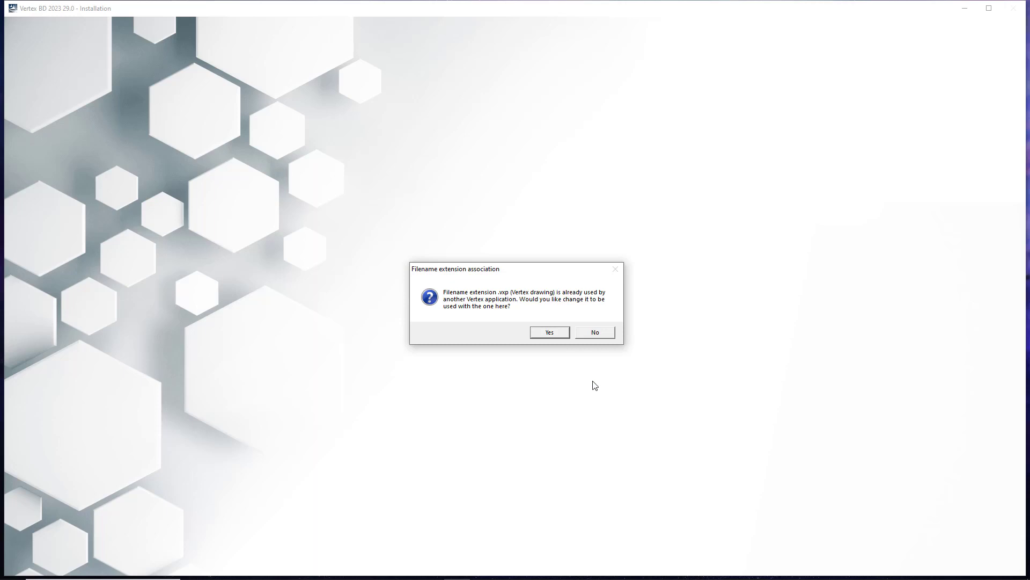
pyautogui.click(552, 328)
pyautogui.click(551, 330)
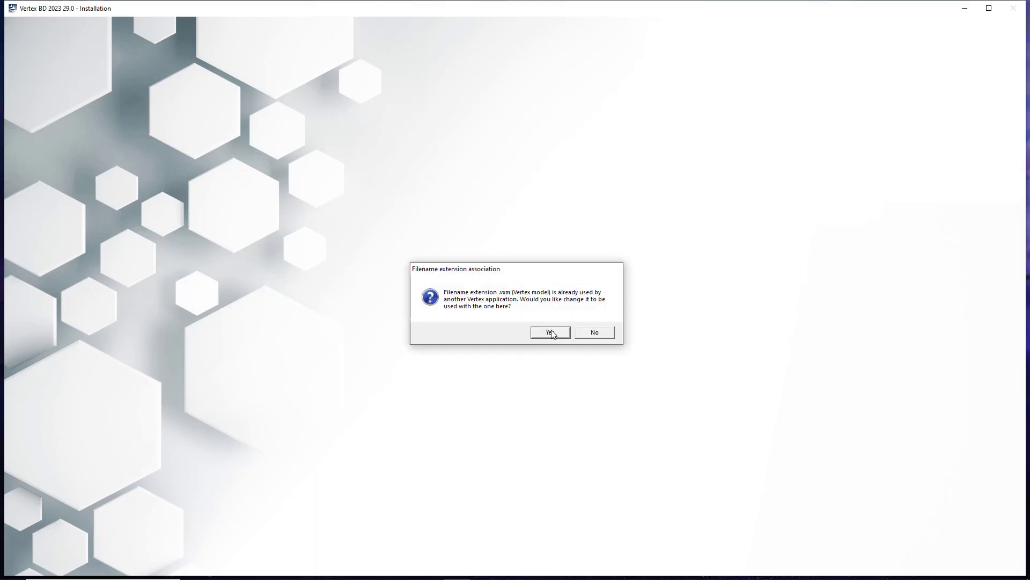
pyautogui.click(551, 332)
pyautogui.click(551, 332)
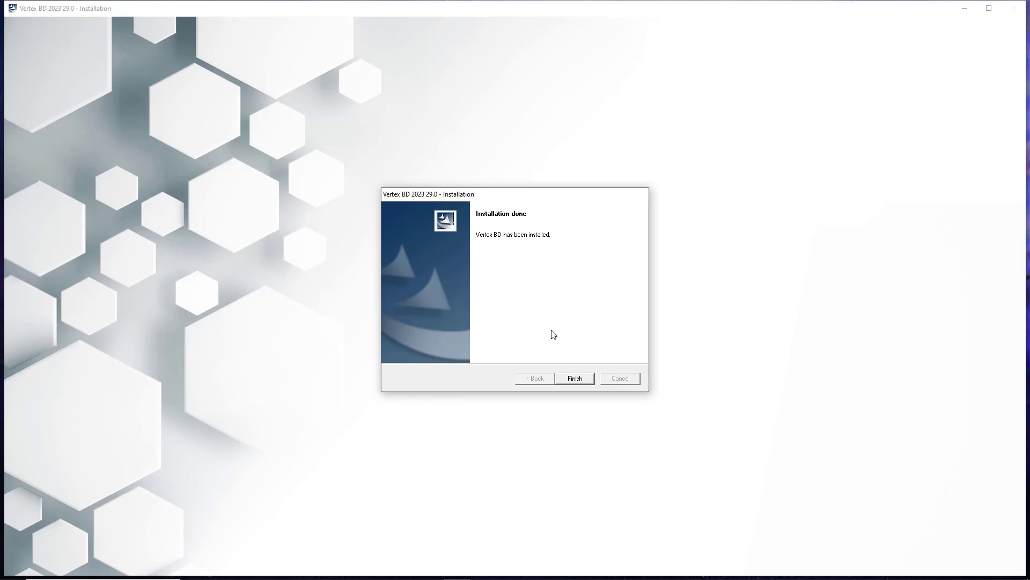
# Step: Finish the installer, launch Vertex BD 2023 from its desktop icon and paste in the activation code
pyautogui.click(579, 380)
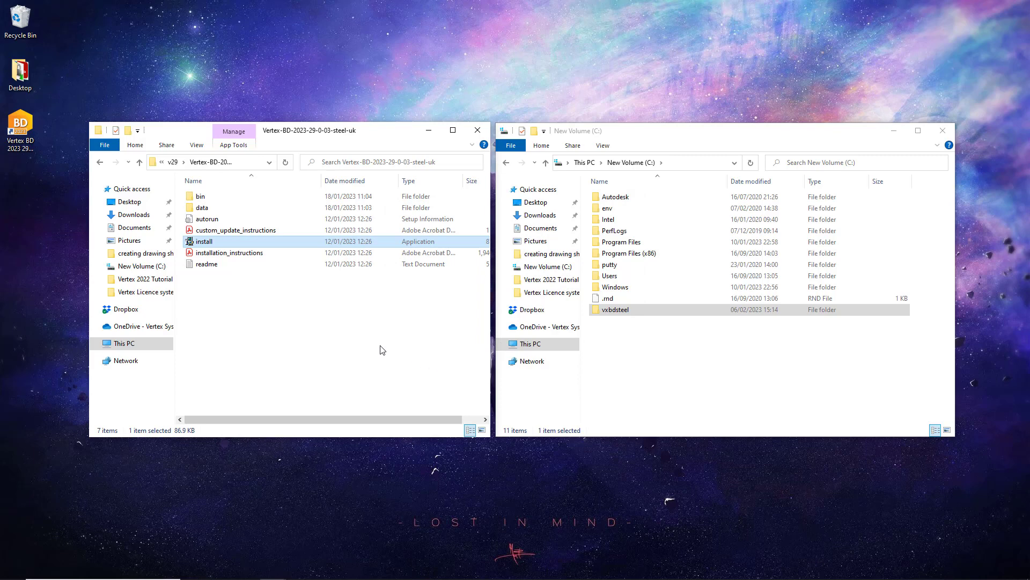
pyautogui.click(40, 135)
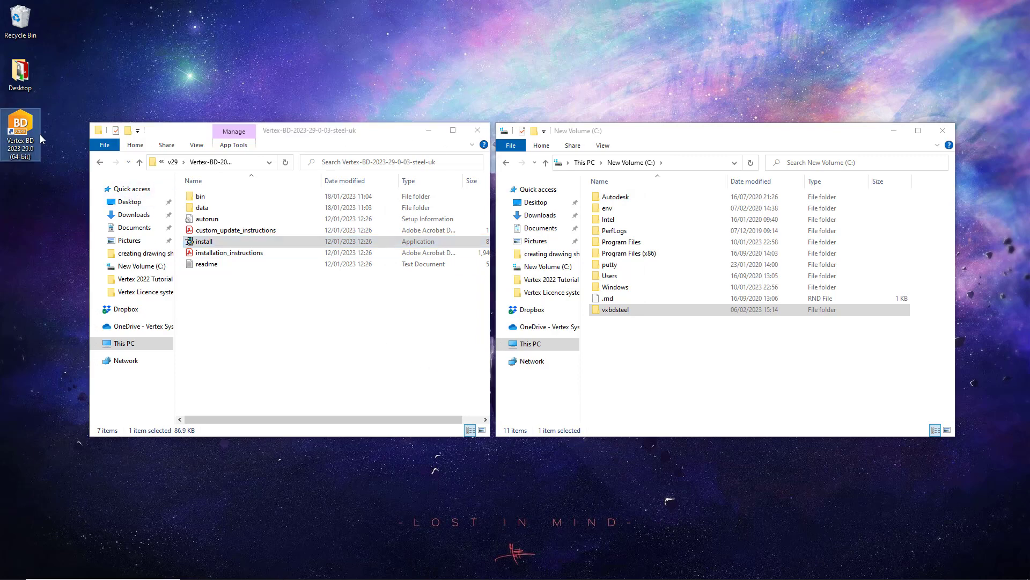
pyautogui.doubleClick(40, 135)
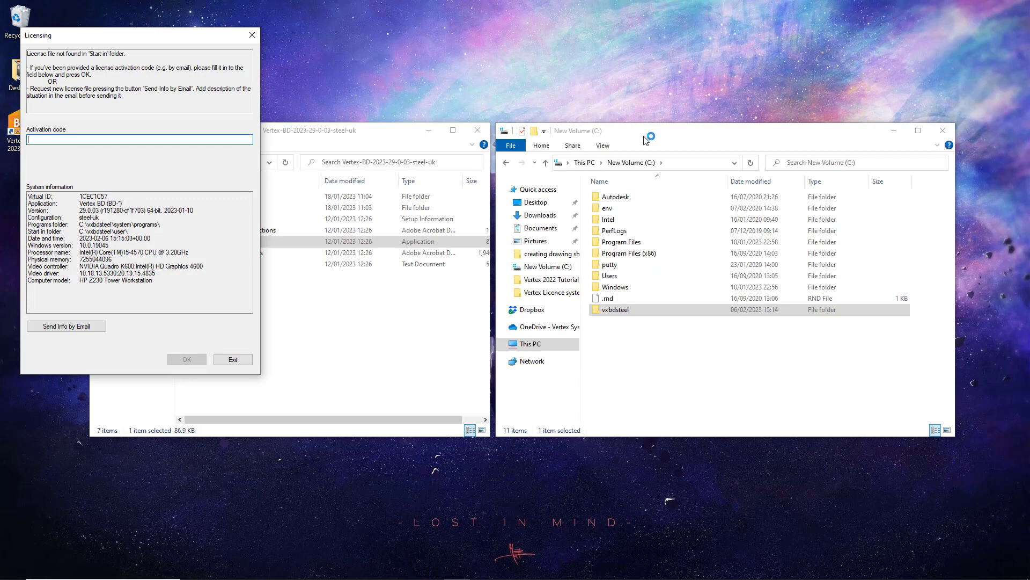
pyautogui.hotkey('ctrl', 'v')
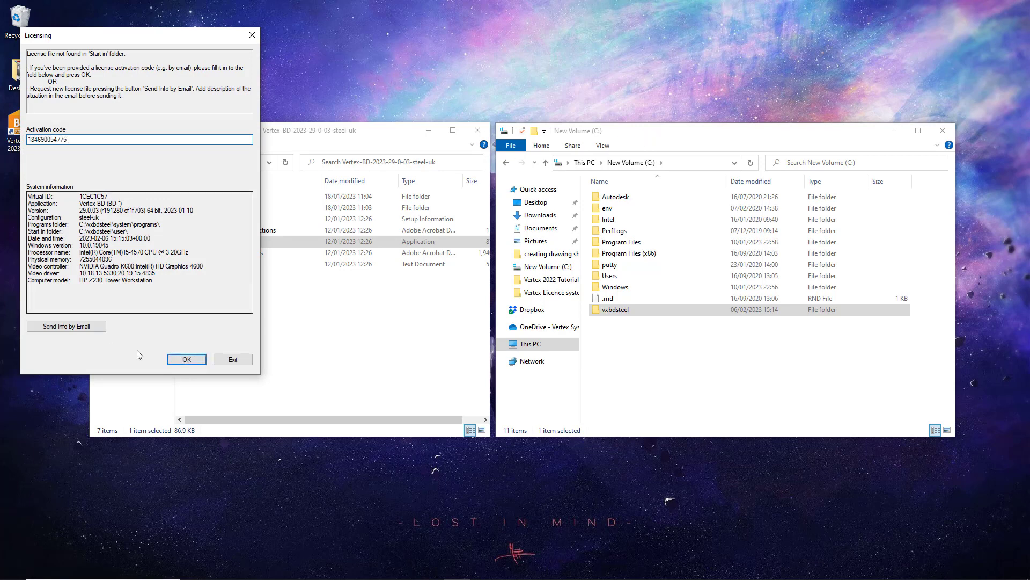
pyautogui.click(177, 362)
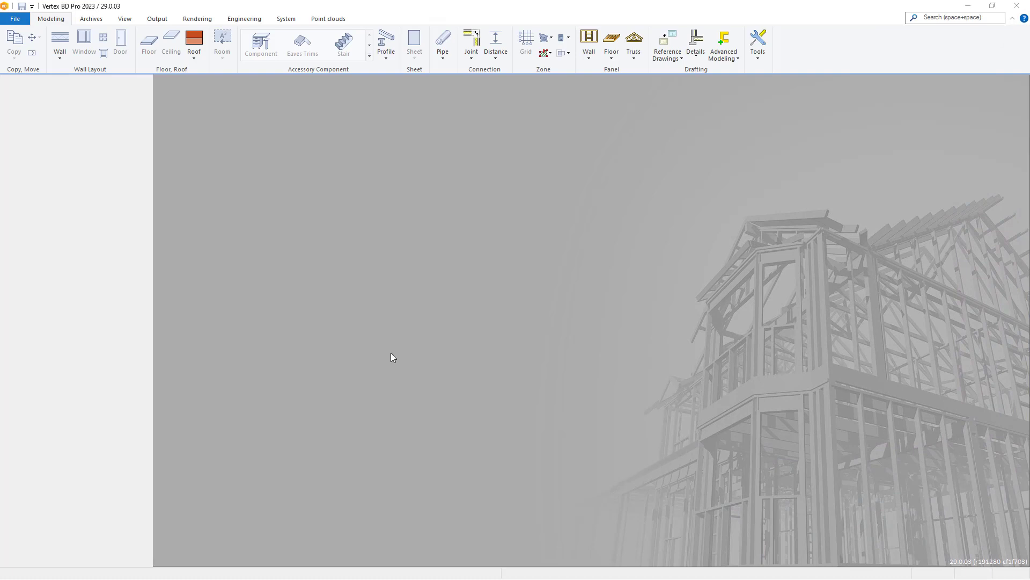
# Step: Keep the default building code and cancel the Welcome dialog
pyautogui.press('Return')
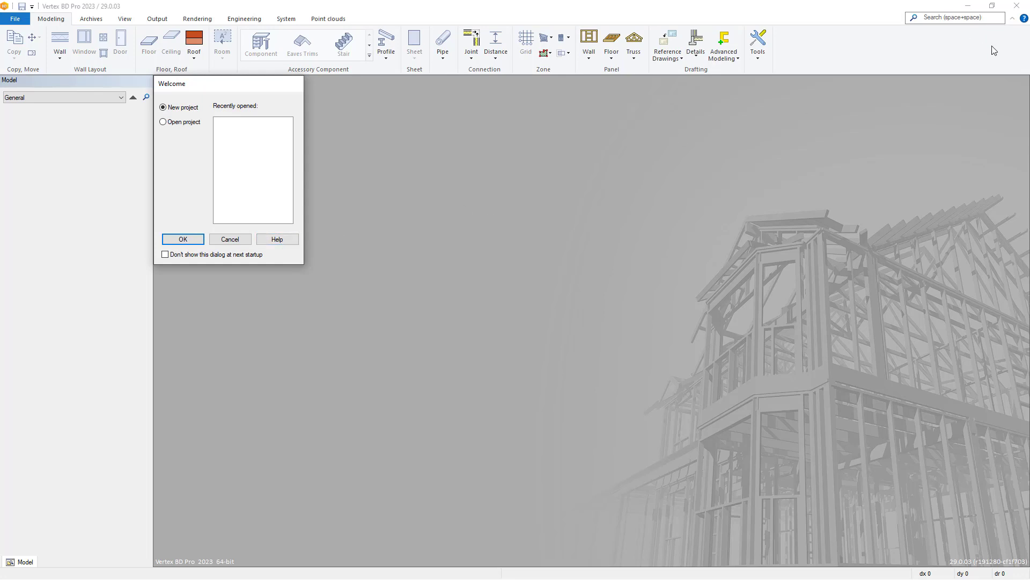
pyautogui.click(232, 239)
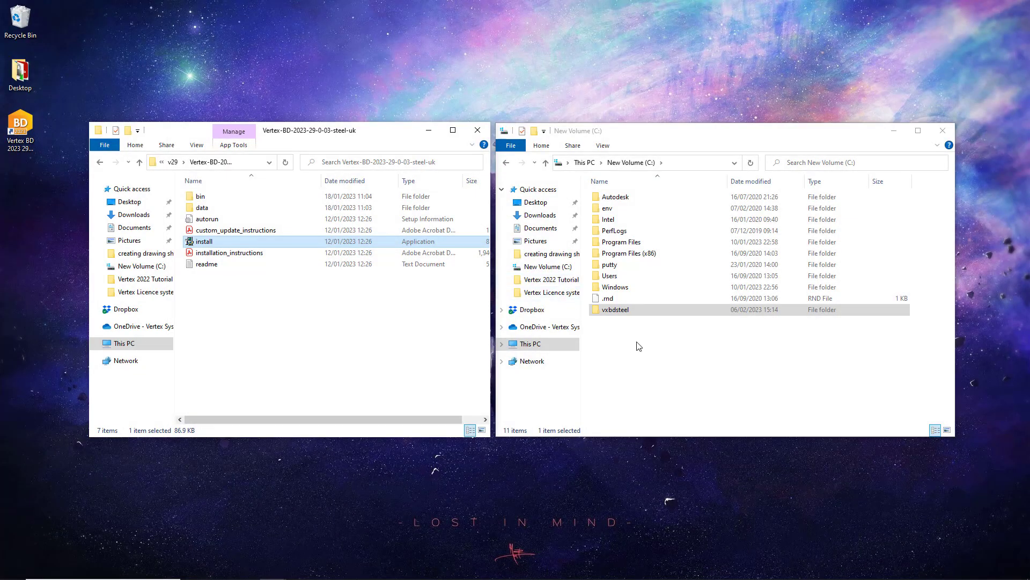
# Step: Return to the v29 versions folder and select Vertex-BD-2023-29-0-03-uk
pyautogui.click(644, 348)
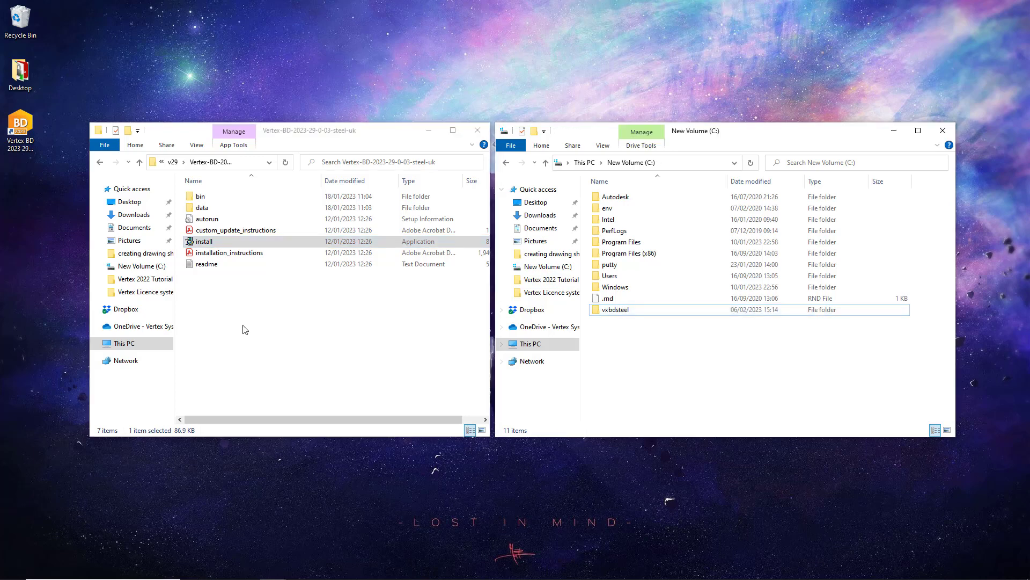
pyautogui.click(226, 285)
pyautogui.click(100, 162)
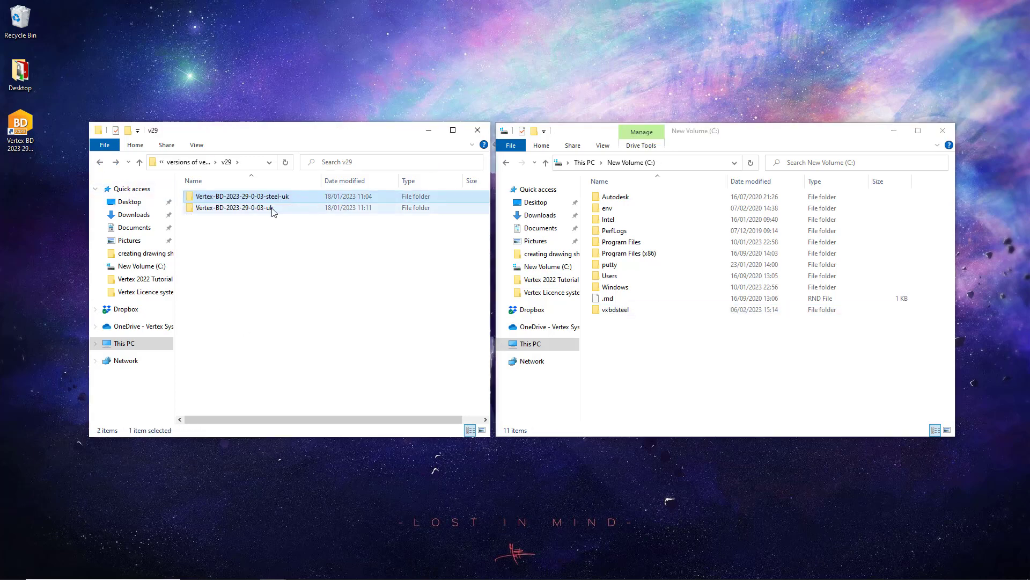
pyautogui.click(272, 210)
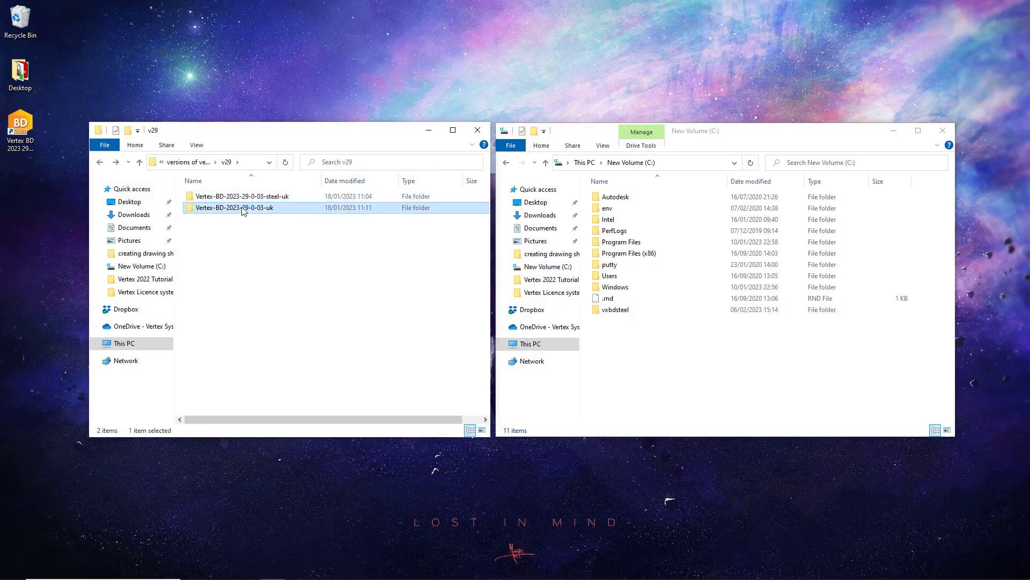
# Step: Create a new folder named vxbdwood on drive C:
pyautogui.rightClick(636, 351)
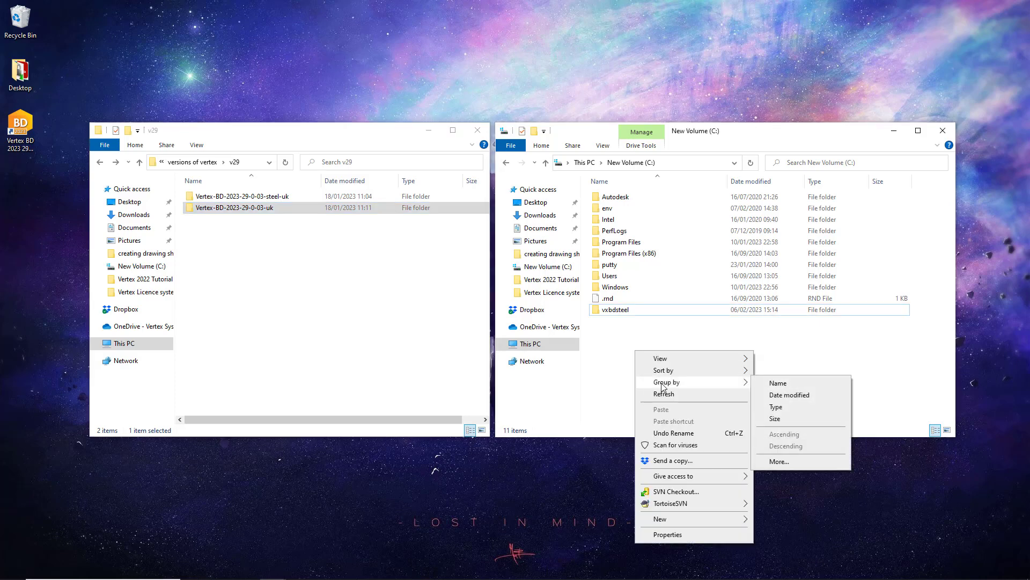
pyautogui.moveTo(684, 522)
pyautogui.click(777, 520)
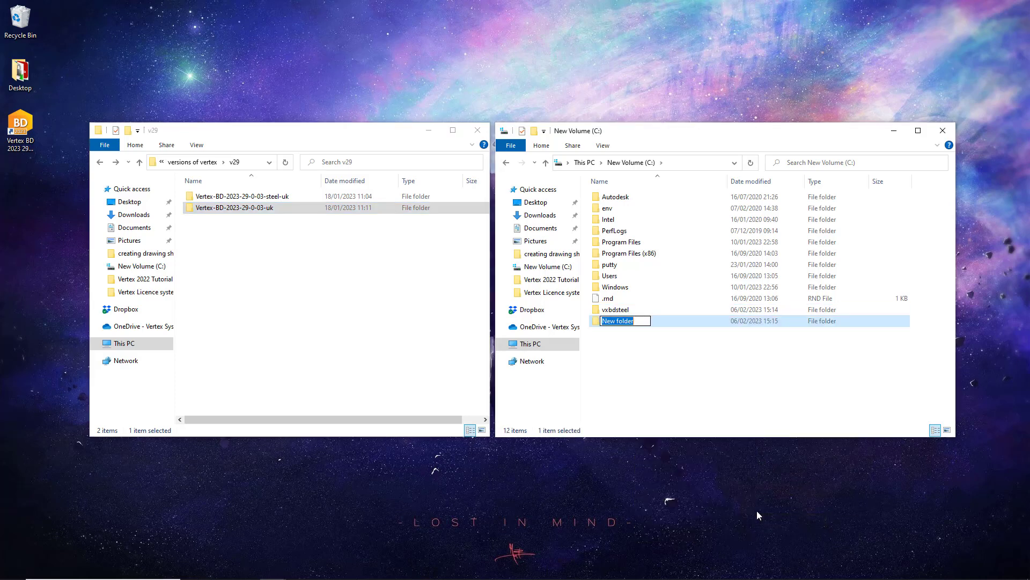
pyautogui.write('vxbdwood')
pyautogui.press('Return')
pyautogui.click(403, 259)
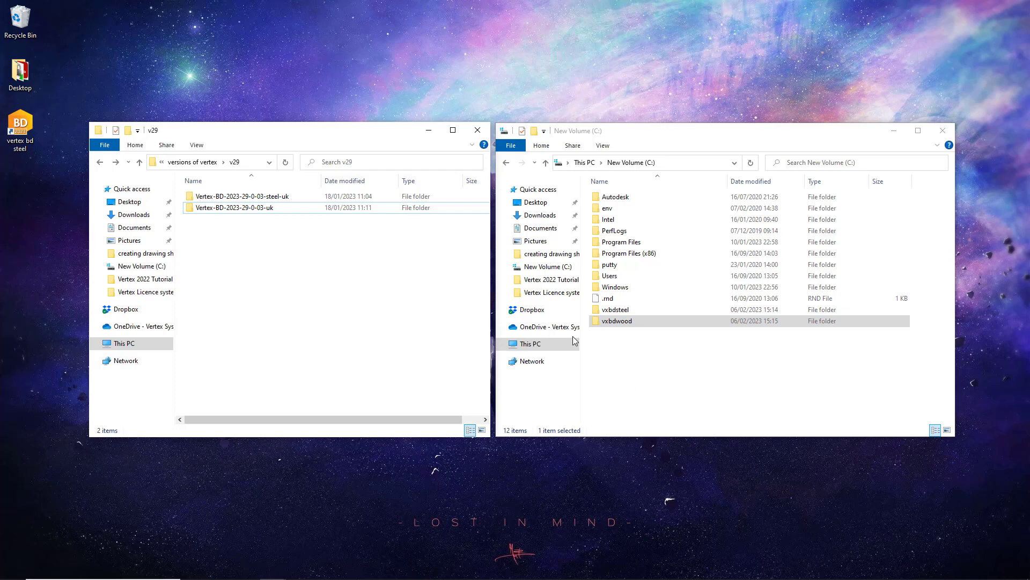
# Step: Run the install application in the Vertex-BD-2023-29-0-03-uk folder with English as the language
pyautogui.doubleClick(303, 208)
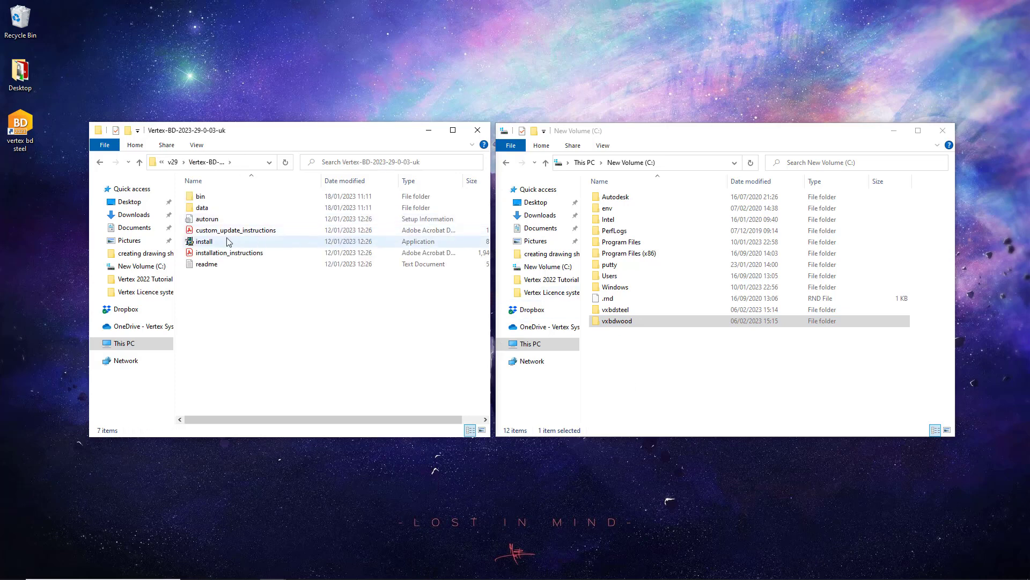
pyautogui.click(220, 244)
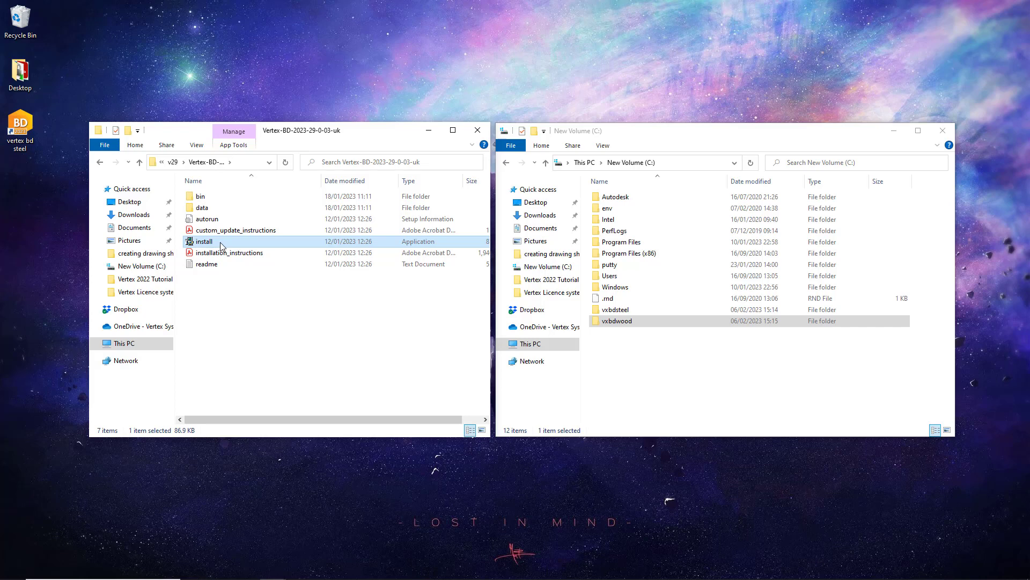
pyautogui.doubleClick(220, 243)
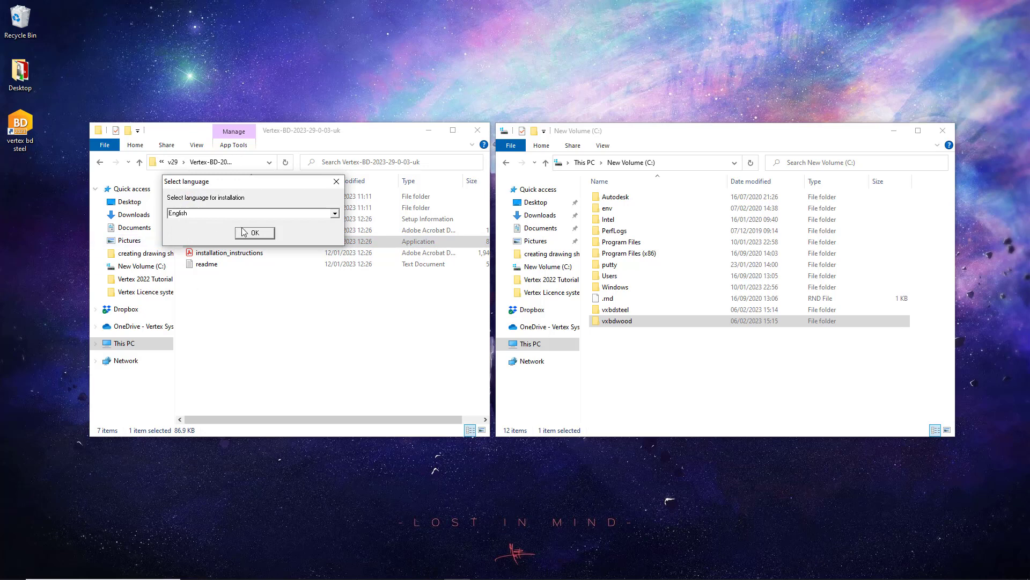
pyautogui.click(252, 233)
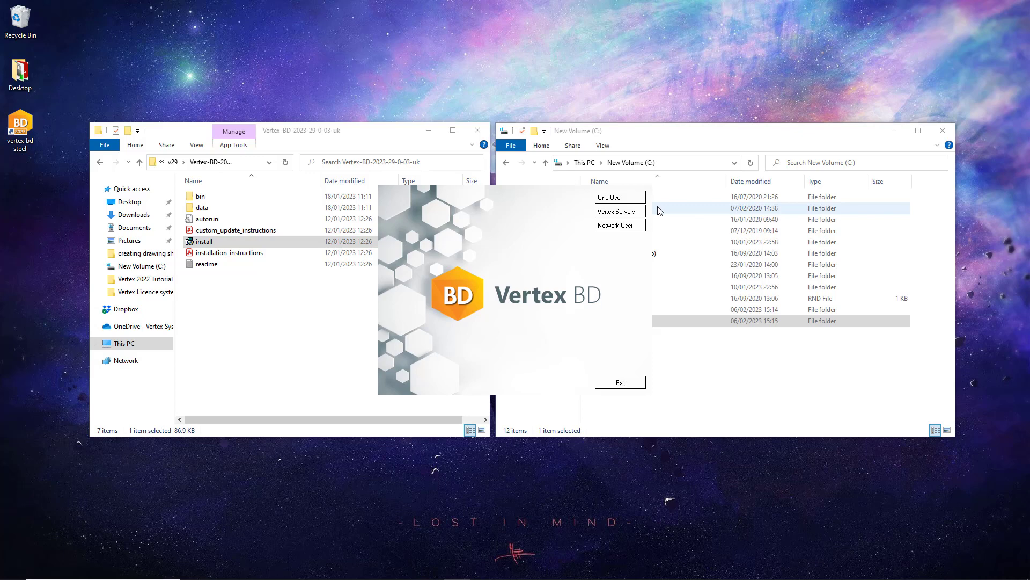
# Step: Choose One User, accept the licence and data agreements, and keep New installation of 29.0
pyautogui.click(641, 198)
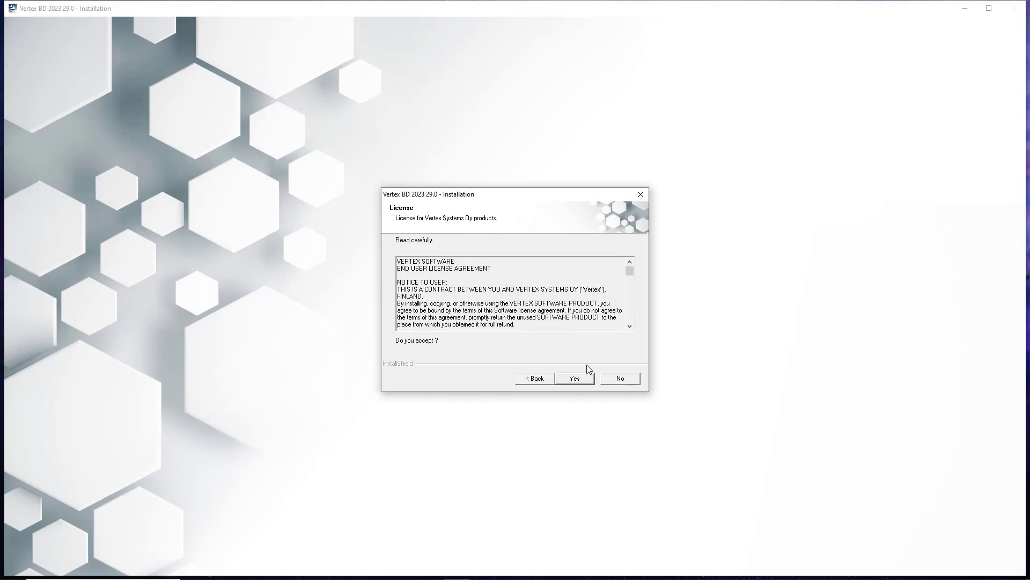
pyautogui.click(588, 380)
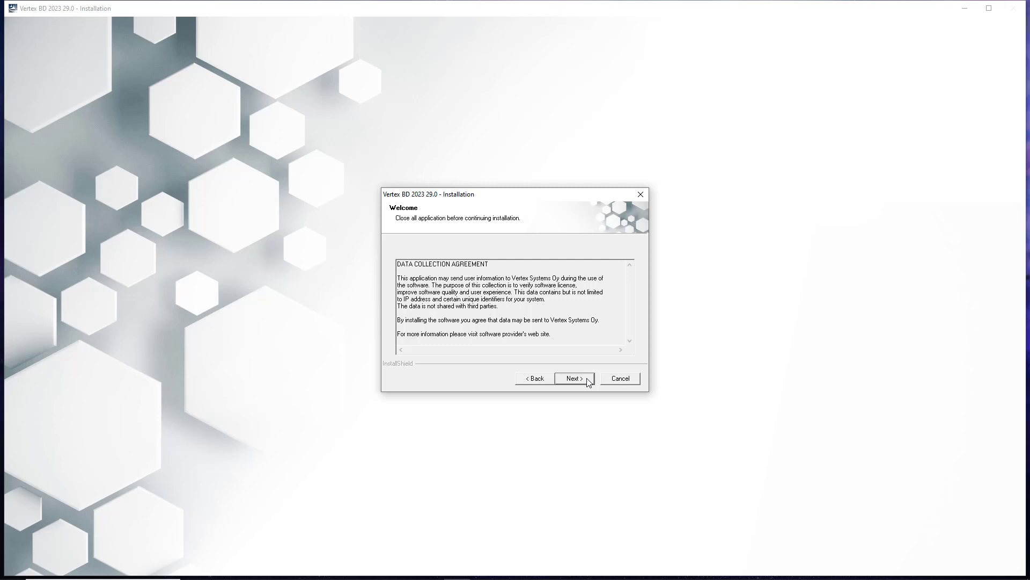
pyautogui.click(588, 381)
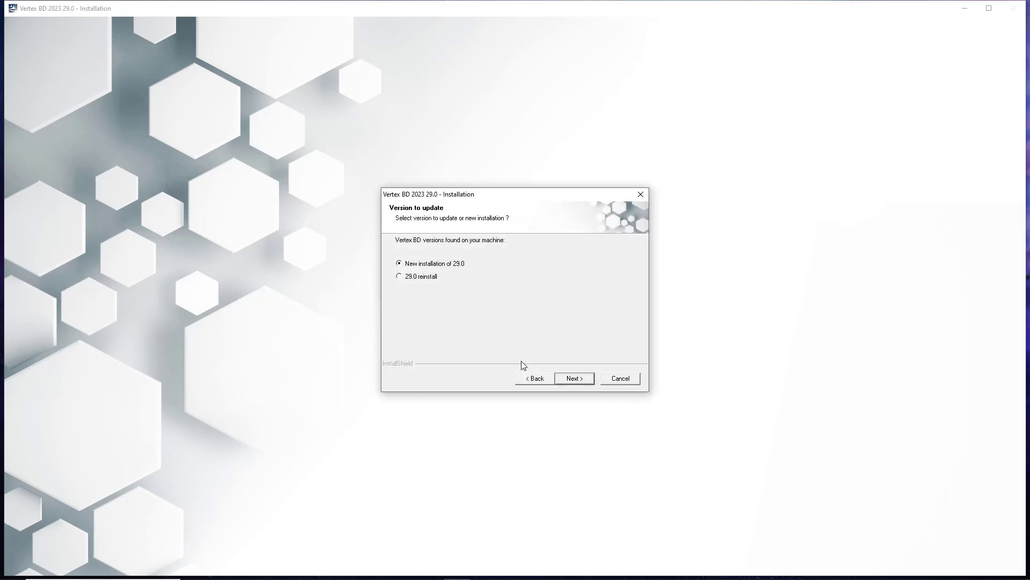
pyautogui.click(562, 377)
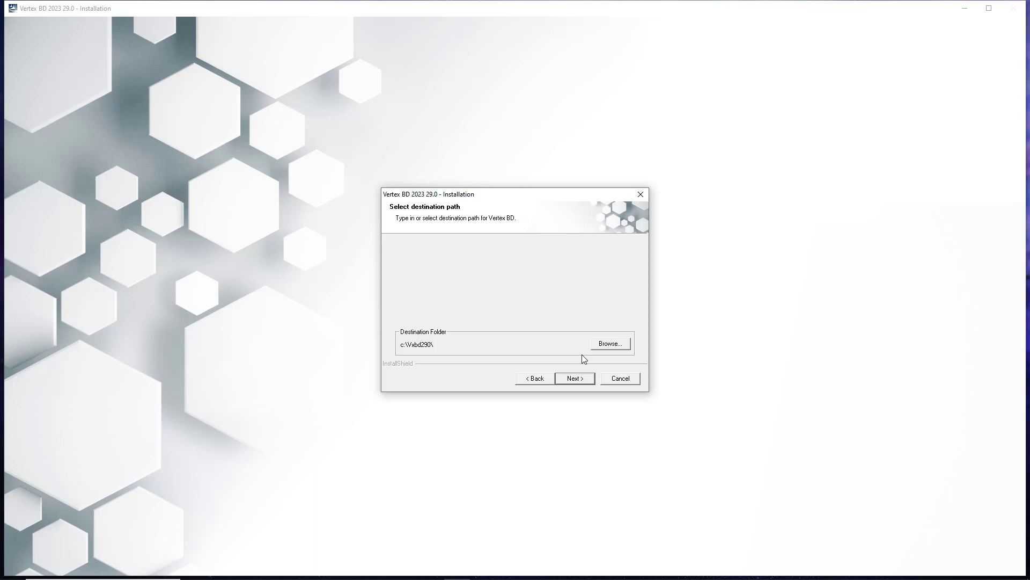
# Step: Change the installation destination folder to C:\vxbdwood and continue to the next page
pyautogui.click(609, 345)
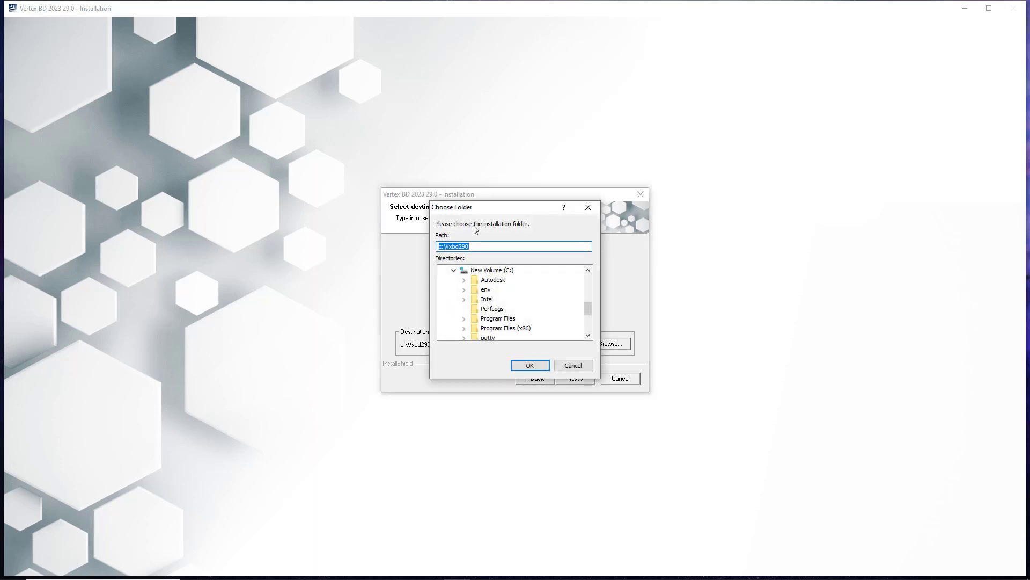
pyautogui.moveTo(495, 210); pyautogui.dragTo(532, 212)
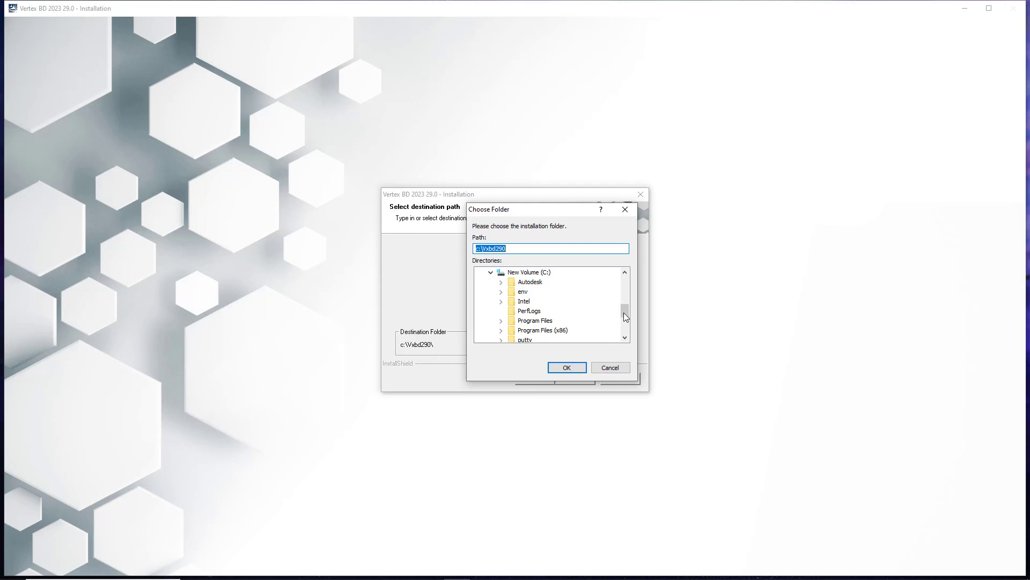
pyautogui.moveTo(625, 313); pyautogui.dragTo(625, 326)
pyautogui.click(536, 293)
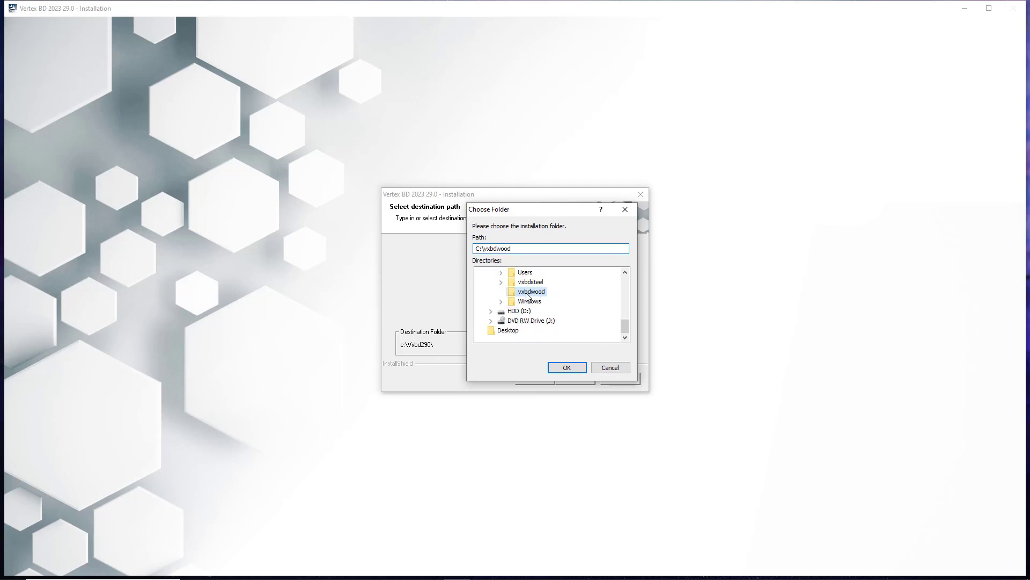
pyautogui.click(567, 368)
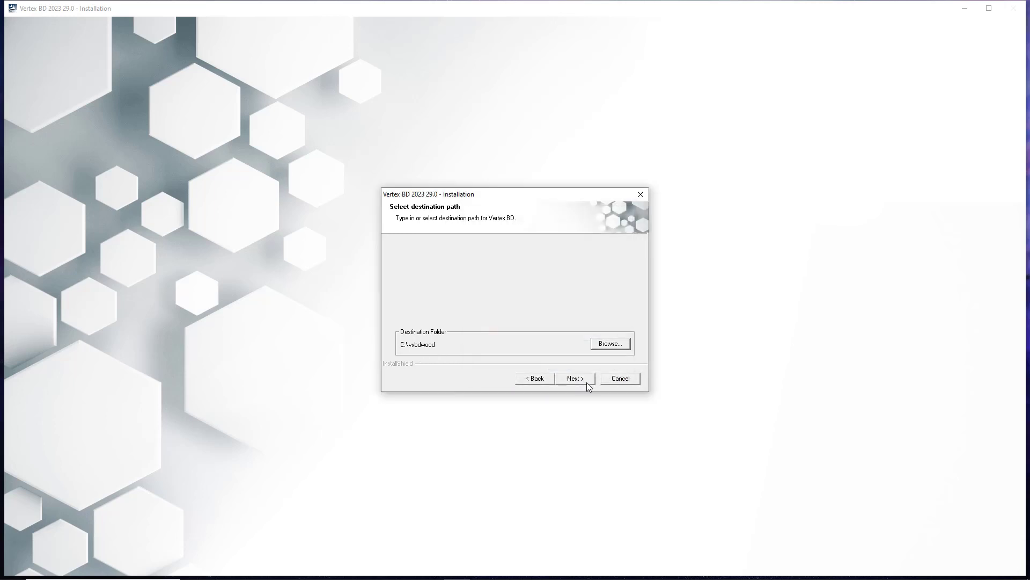
pyautogui.click(587, 381)
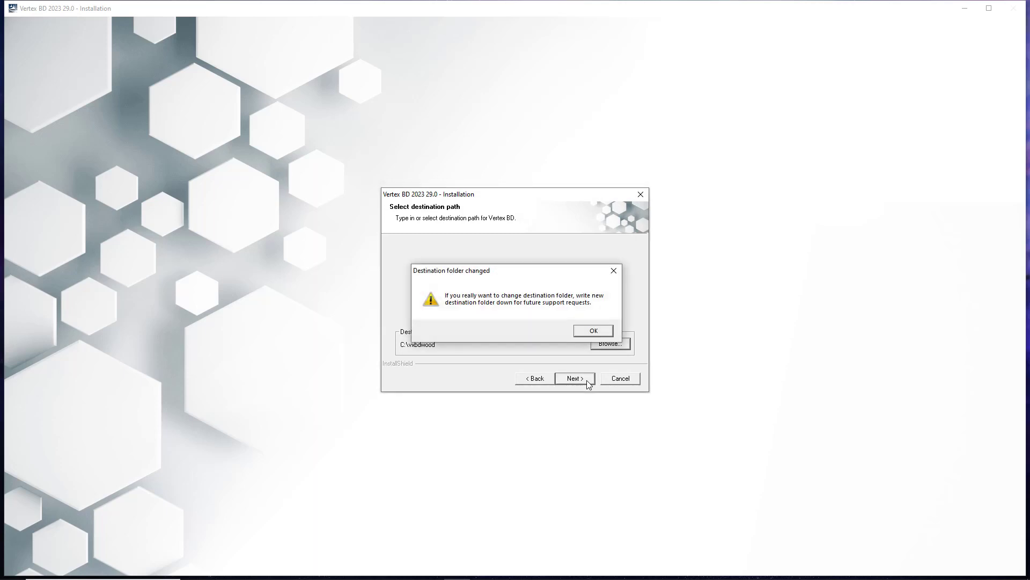
# Step: Accept the folder warning, add a desktop shortcut, and skip license server, HASP driver and licence file
pyautogui.click(584, 332)
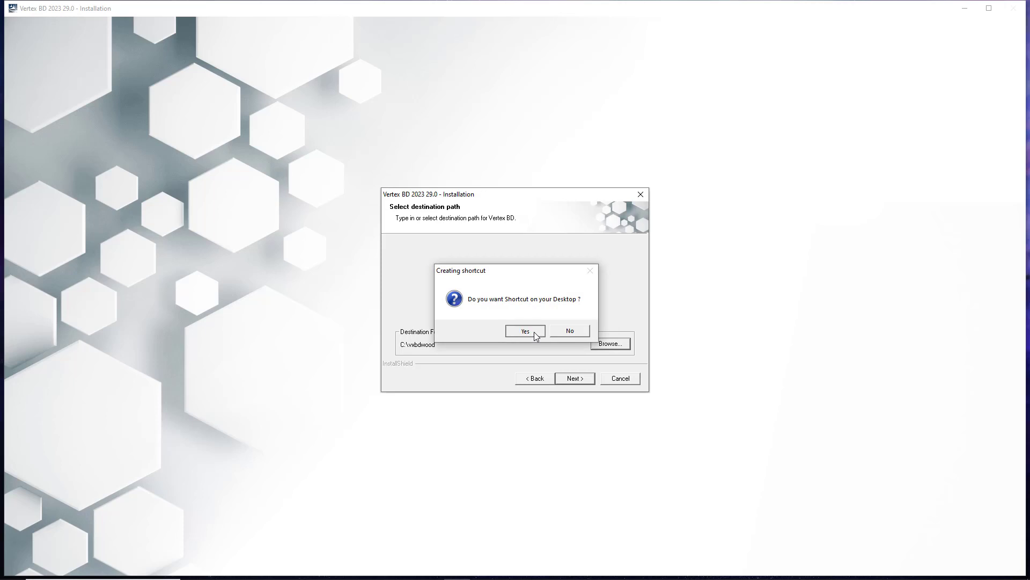
pyautogui.click(534, 332)
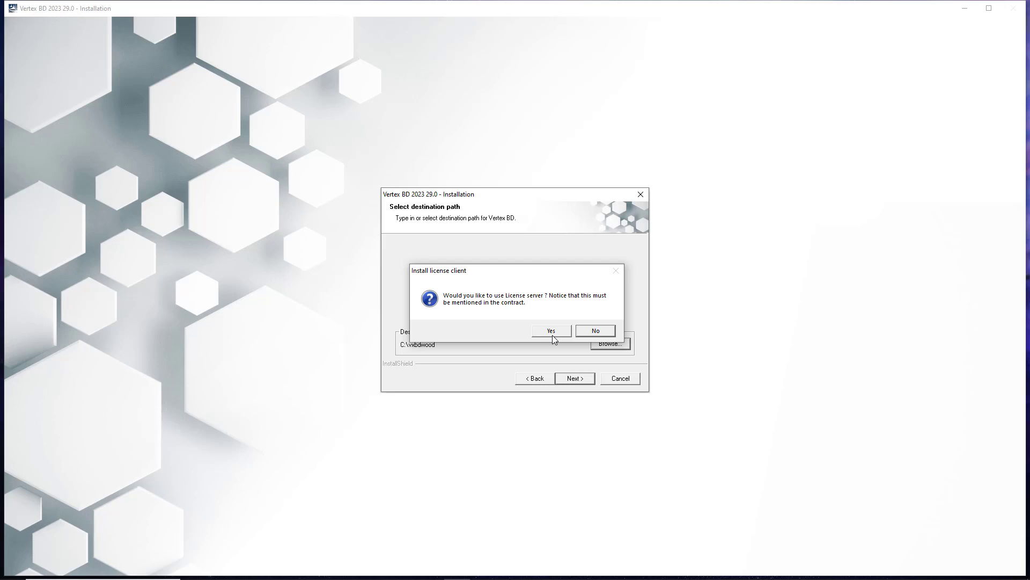
pyautogui.click(603, 334)
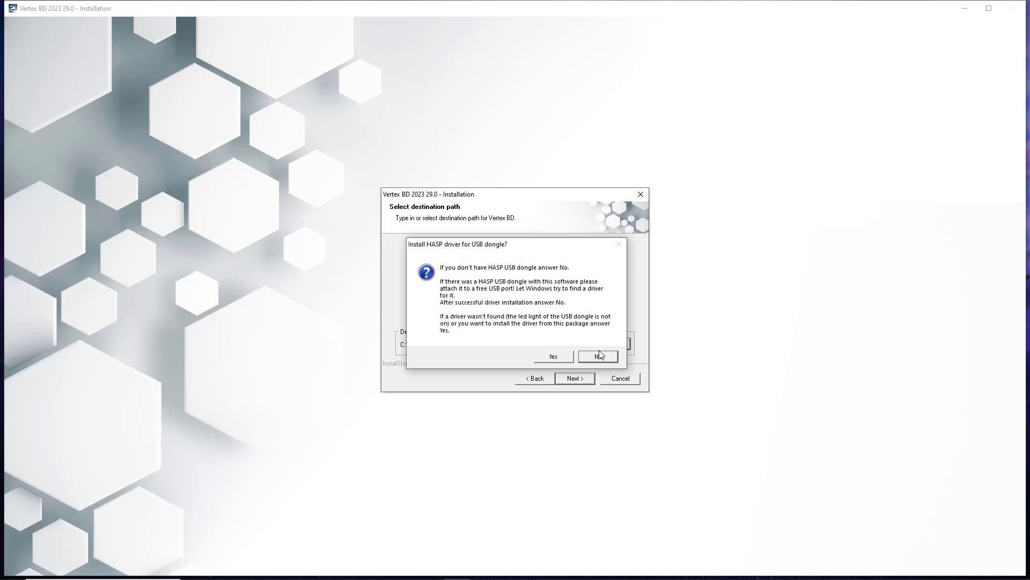
pyautogui.click(599, 355)
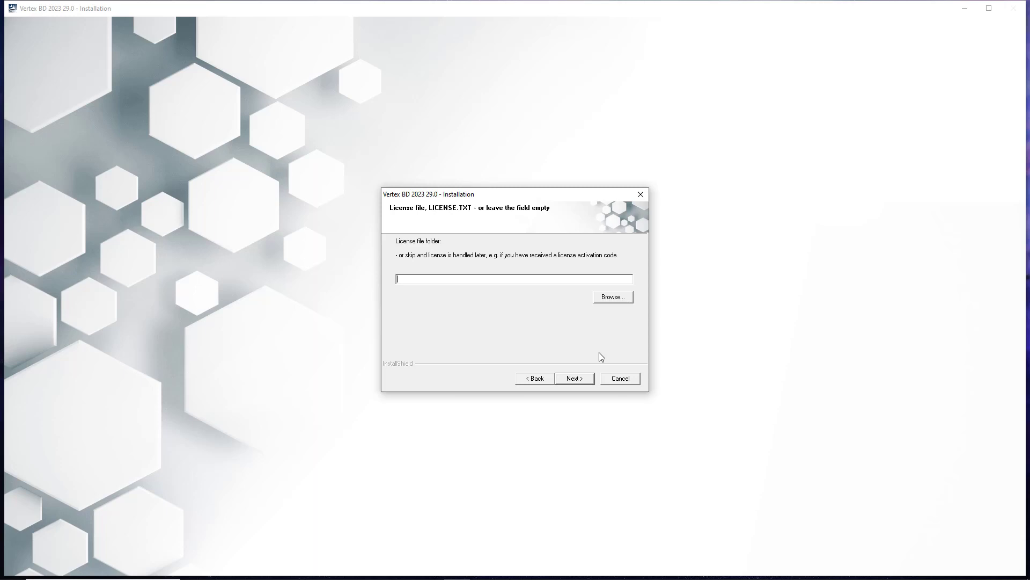
pyautogui.click(584, 379)
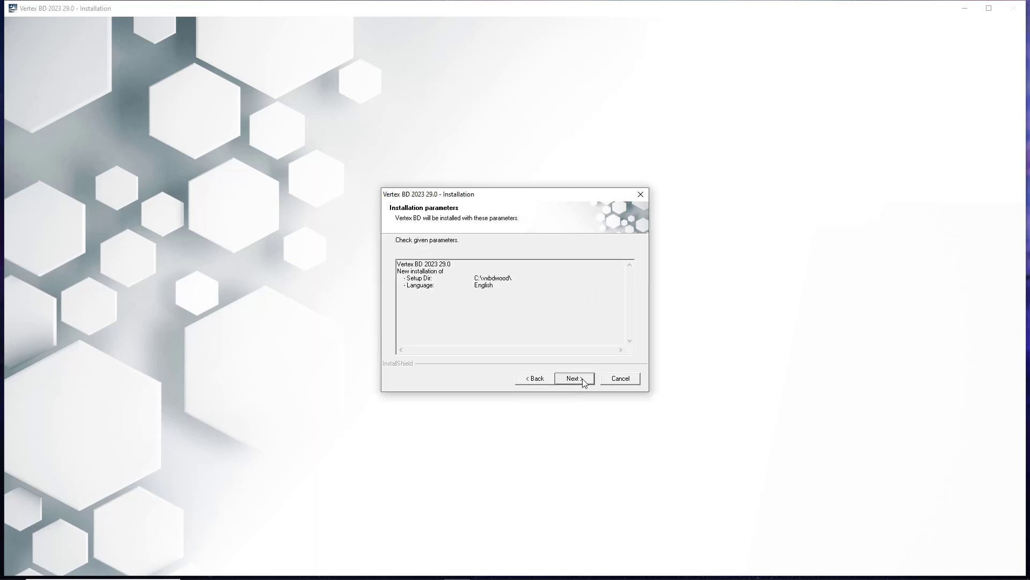
# Step: Install to C:\vxbdwood, accept the .vxp, .vxz and other extension associations, then finish
pyautogui.click(573, 379)
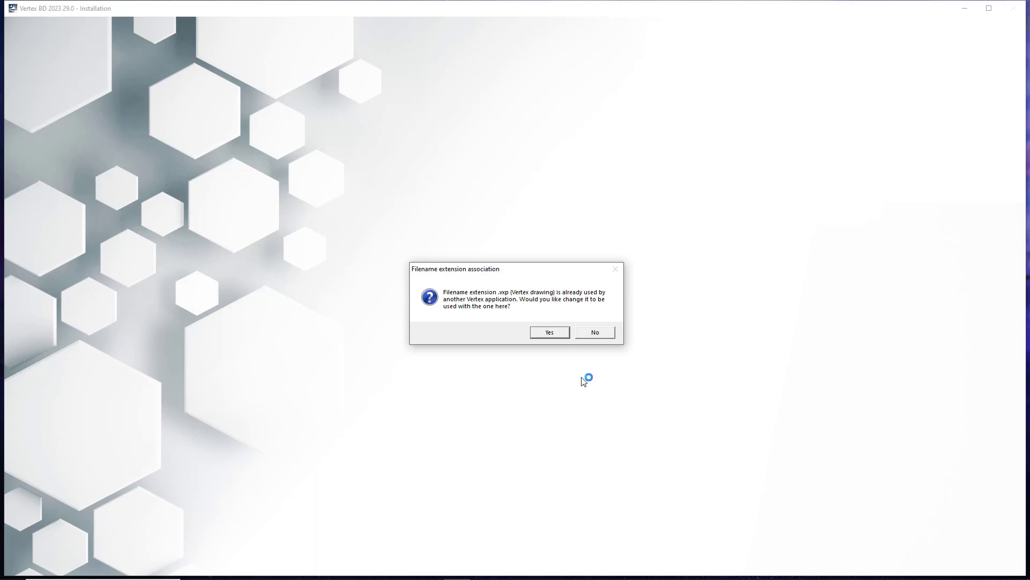
pyautogui.click(550, 334)
pyautogui.click(549, 334)
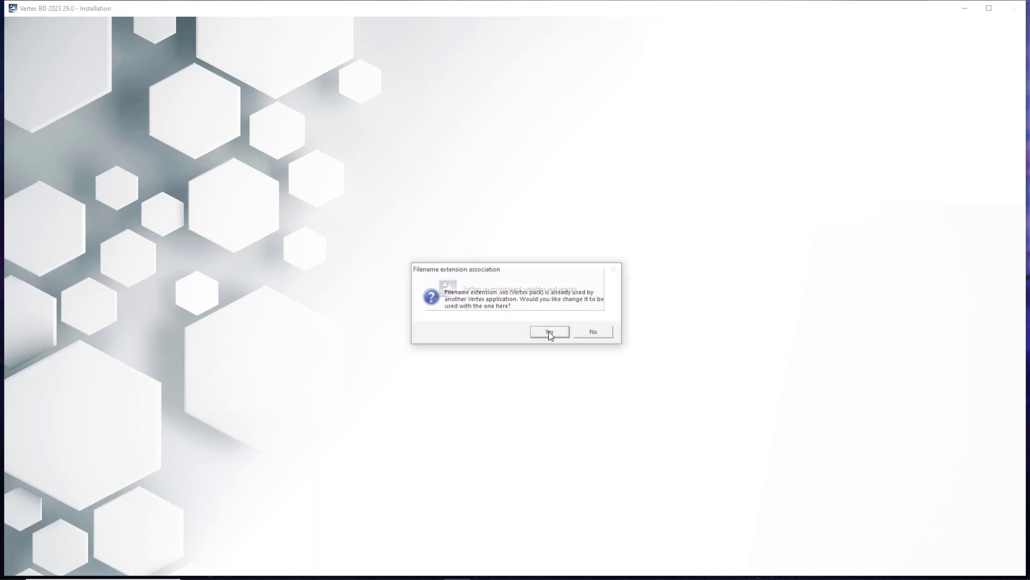
pyautogui.click(550, 333)
pyautogui.click(548, 332)
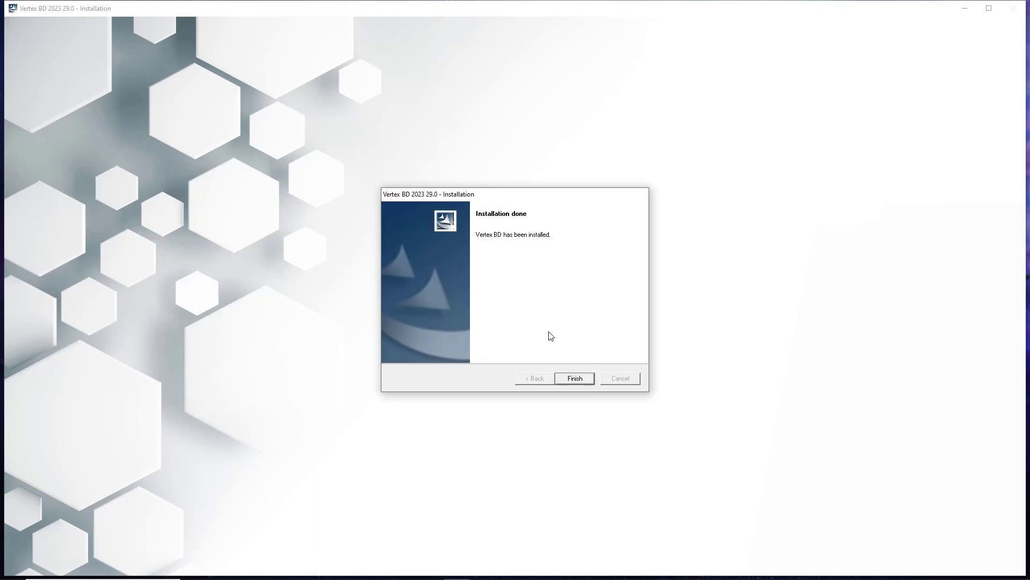
pyautogui.click(585, 381)
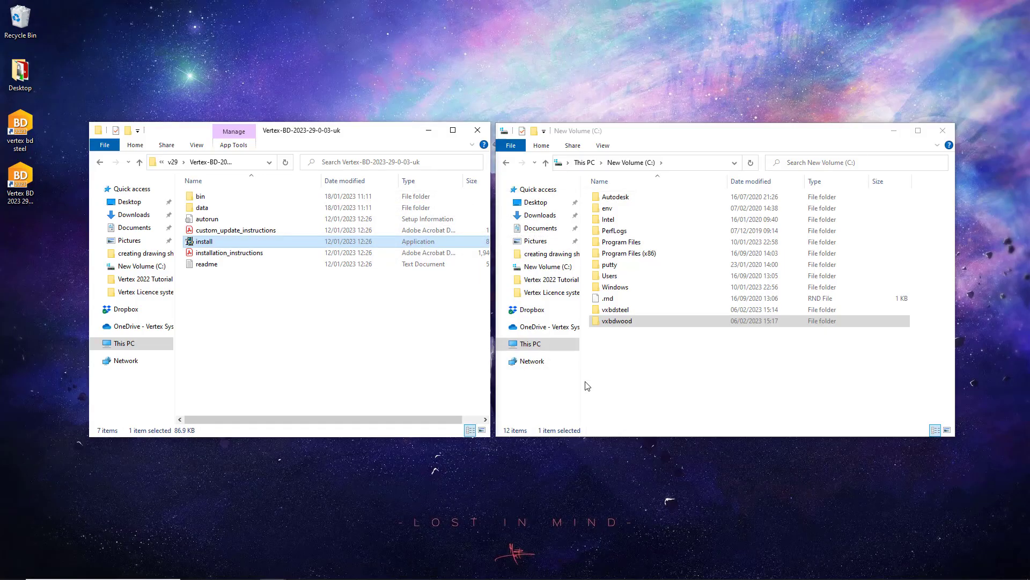
# Step: Place the vertex bd wood shortcut beside vertex bd steel, minimise both Explorer windows, and launch it
pyautogui.click(21, 198)
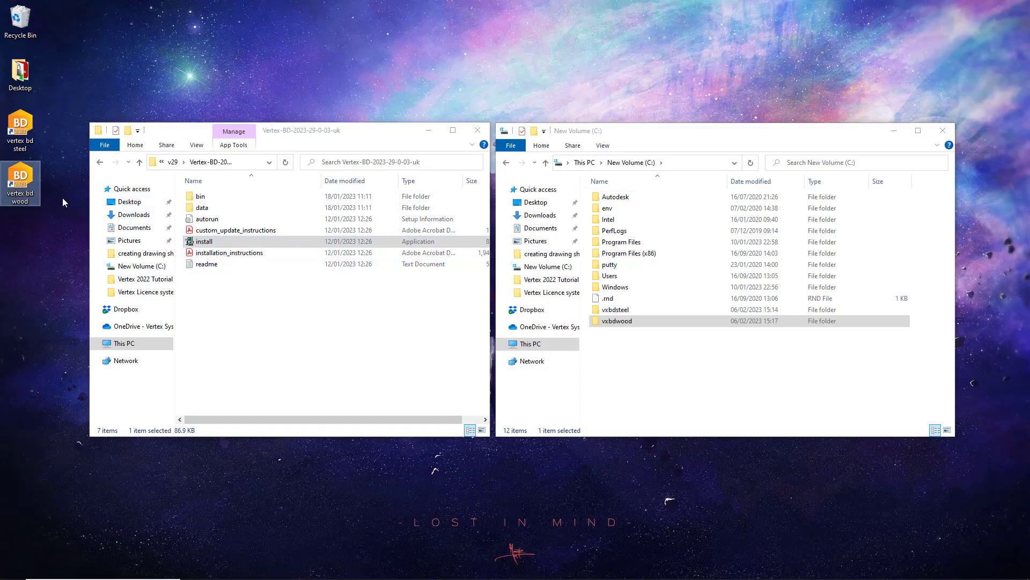
pyautogui.moveTo(33, 176); pyautogui.dragTo(74, 124)
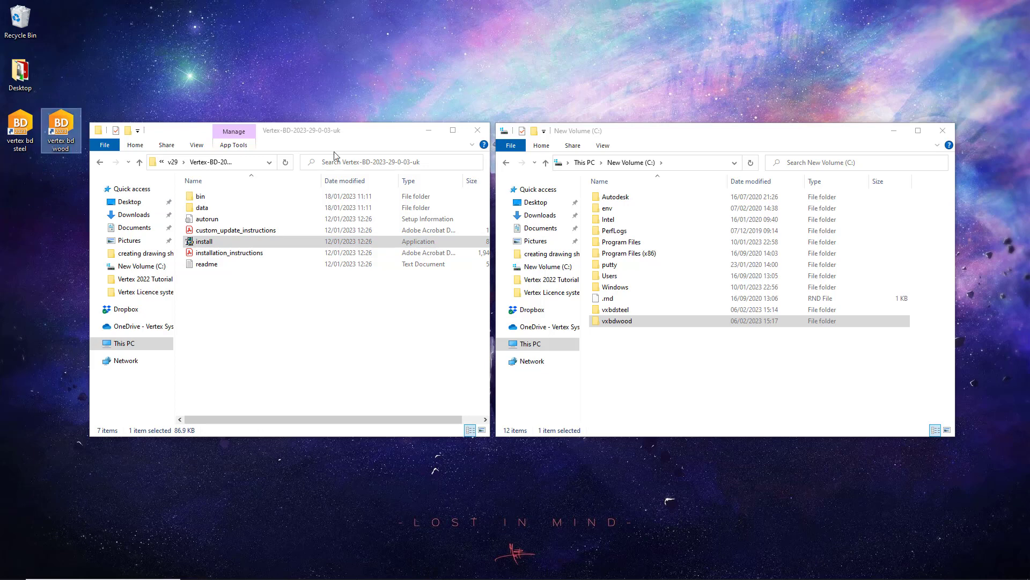
pyautogui.click(429, 130)
pyautogui.click(893, 130)
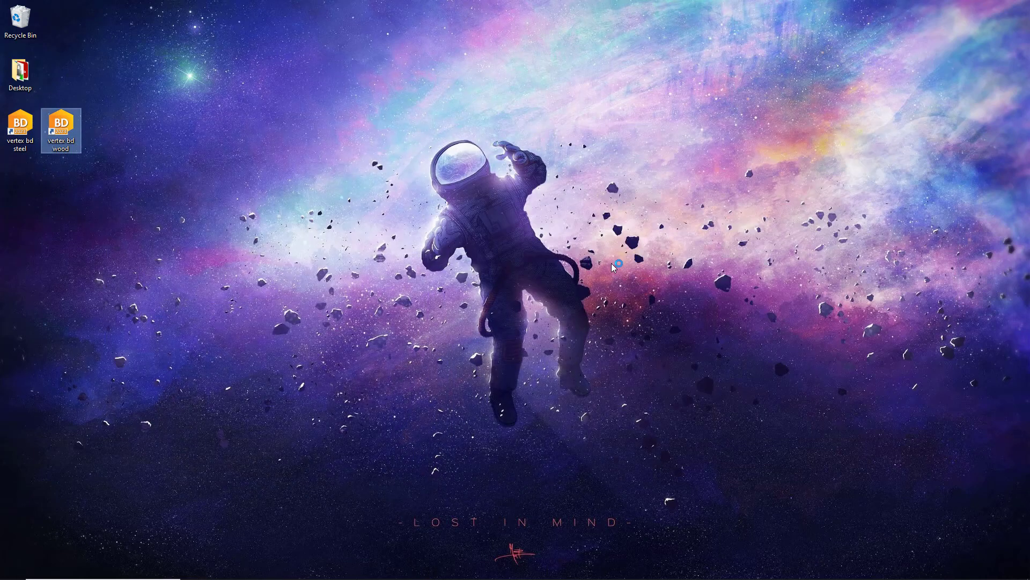
pyautogui.press('Return')
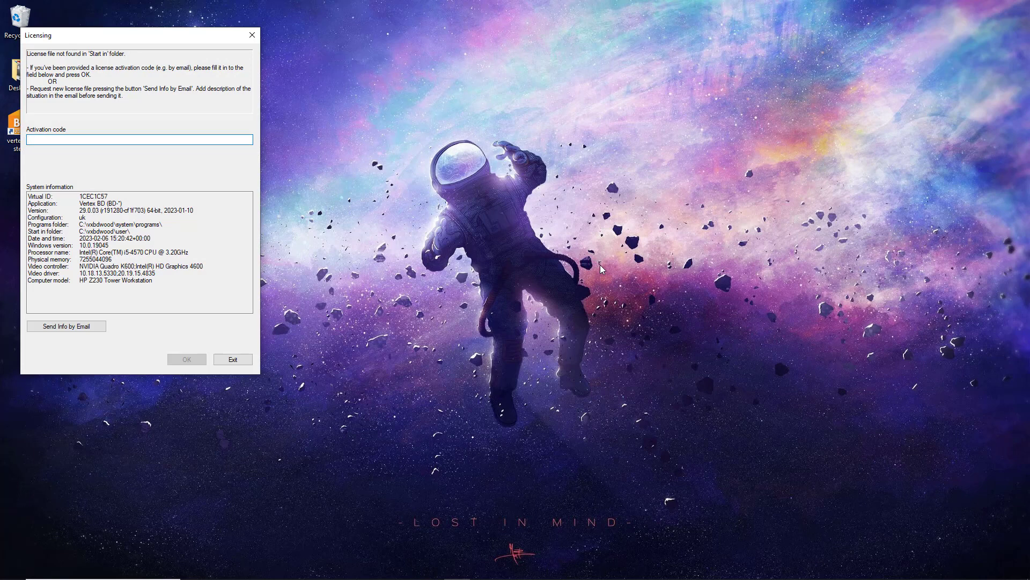
# Step: Paste the activation code into the Licensing dialog and confirm it
pyautogui.hotkey('ctrl', 'v')
pyautogui.click(182, 359)
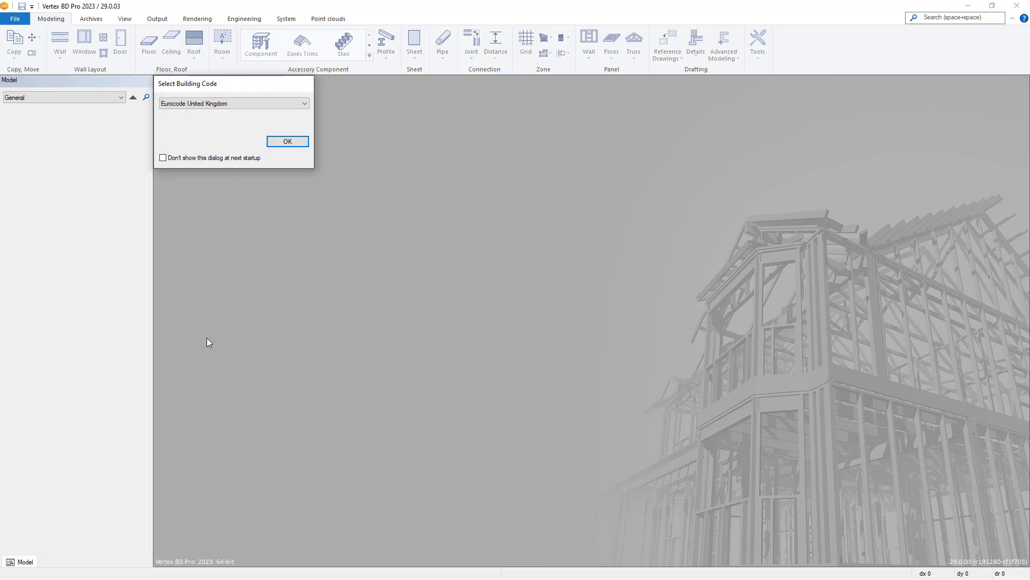
# Step: Accept the Eurocode United Kingdom building code and start a New project from the Welcome dialog
pyautogui.click(279, 140)
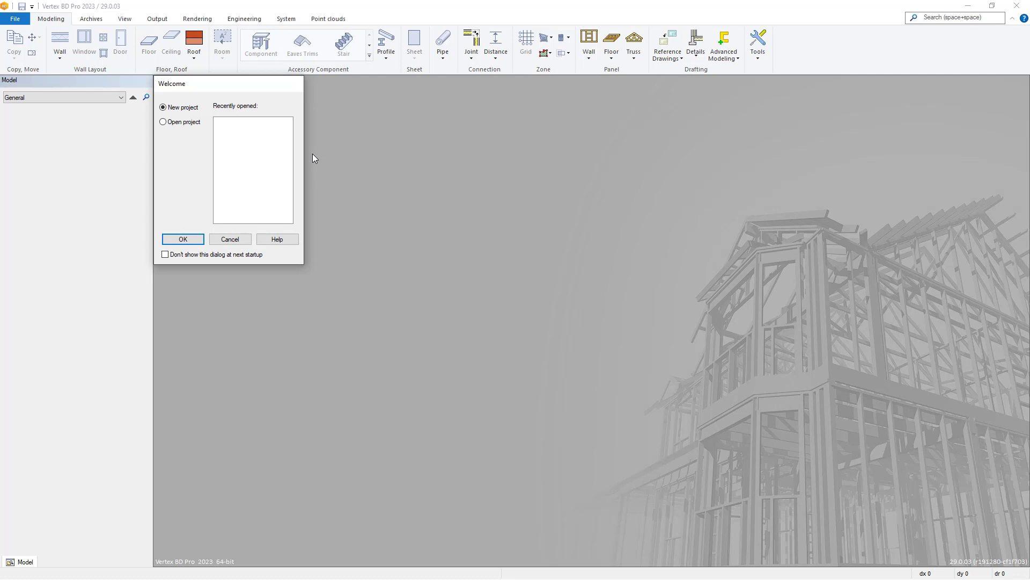
pyautogui.click(185, 239)
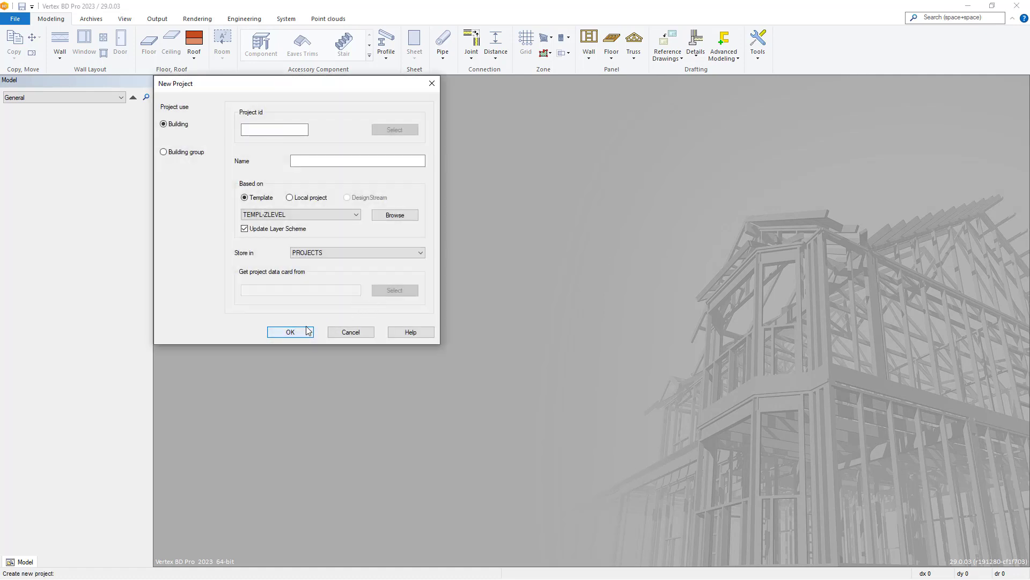